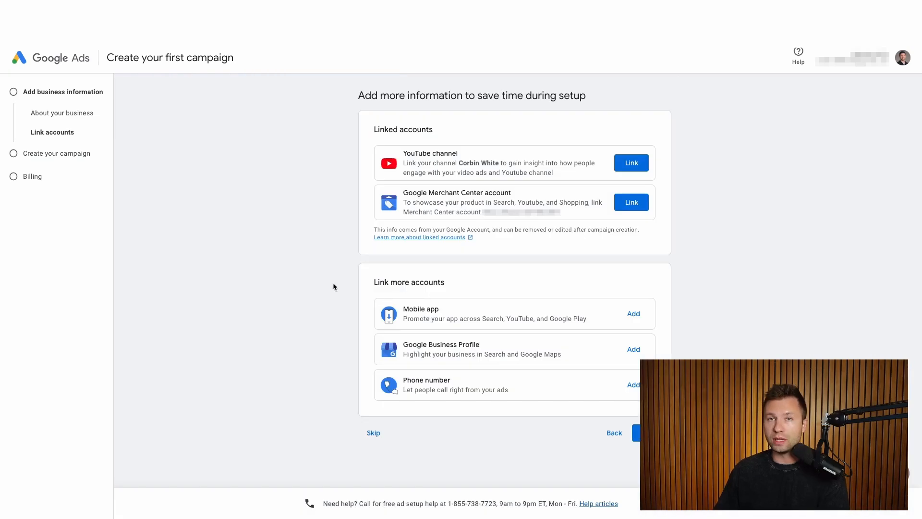
Step: Skip account linking, goal selection and campaign type in the guided setup, and leave campaign creation
left_click(373, 433)
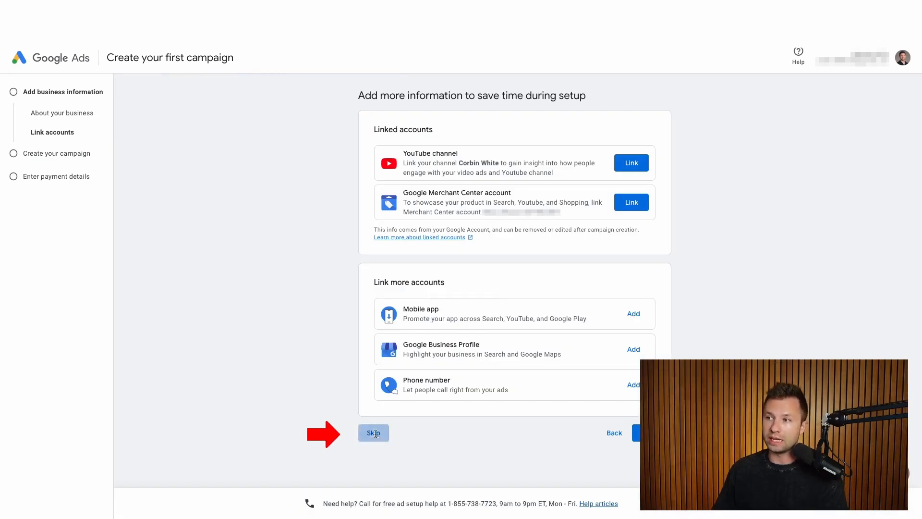
left_click(373, 461)
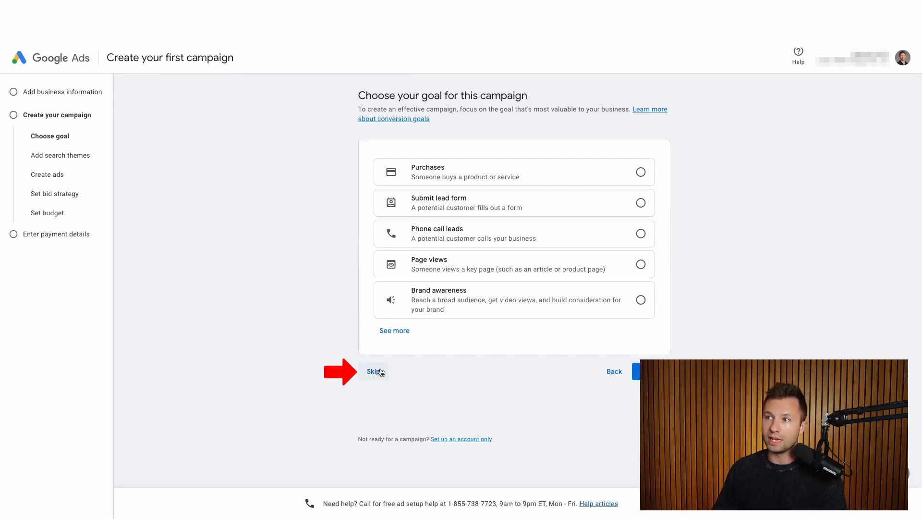
left_click(374, 371)
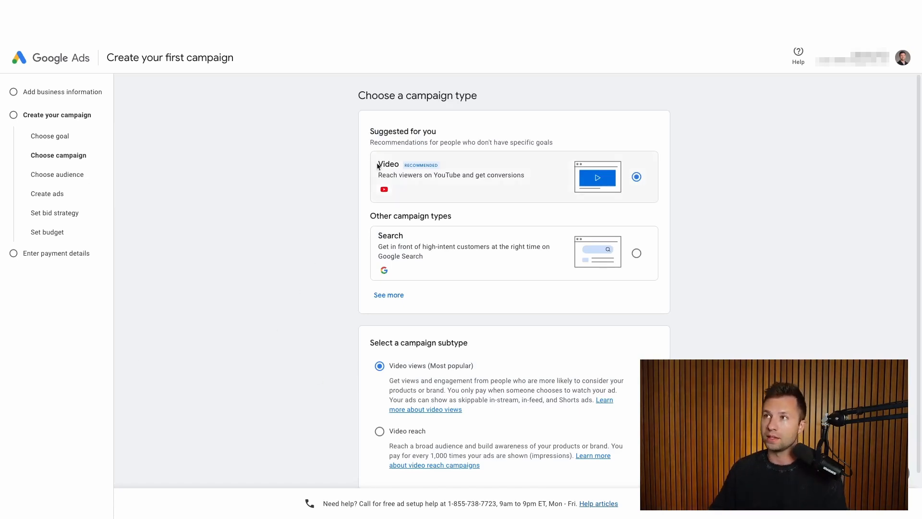
scroll(364, 267, "down", 1)
left_click(375, 457)
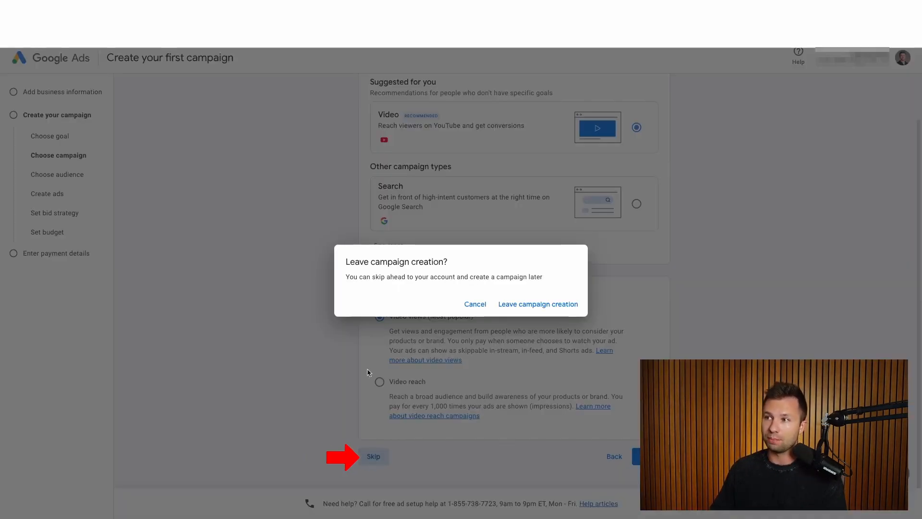
left_click(532, 303)
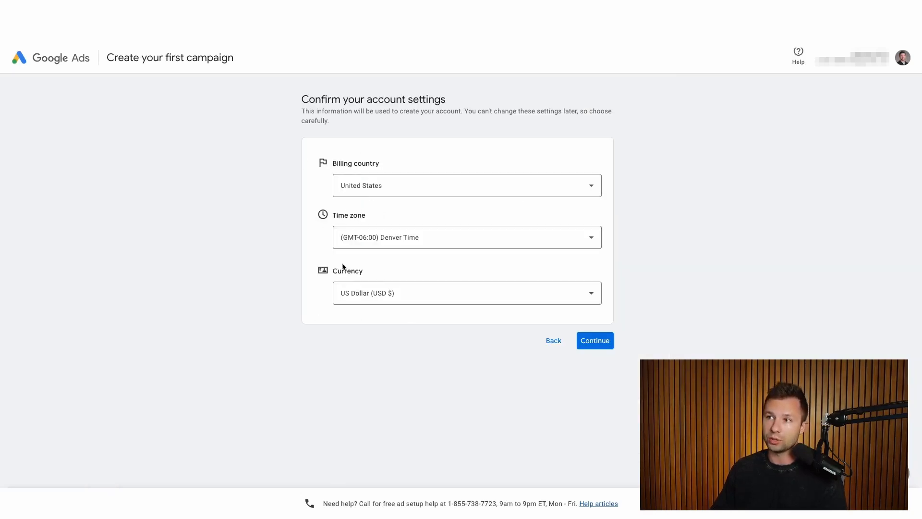
Step: Confirm the account settings with United States, Denver Time and US Dollar, and review the account and payment settings
left_click(593, 340)
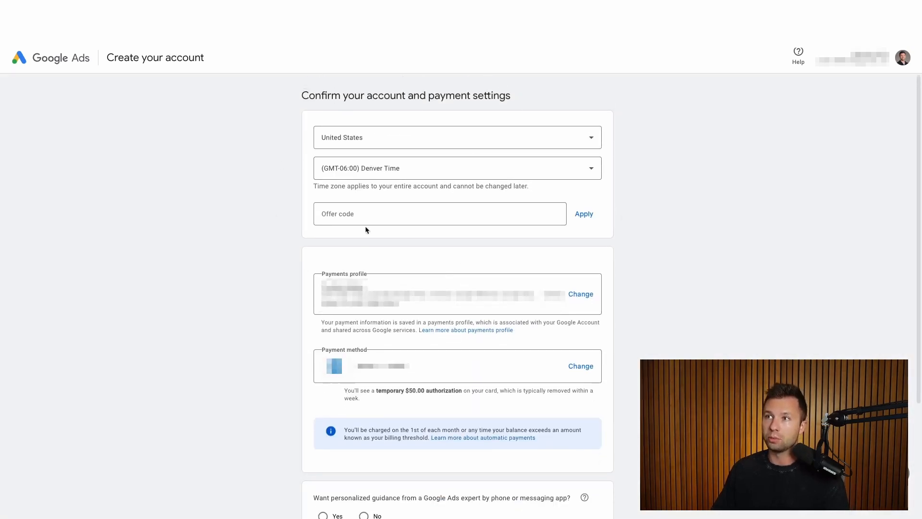
scroll(343, 243, "down", 3)
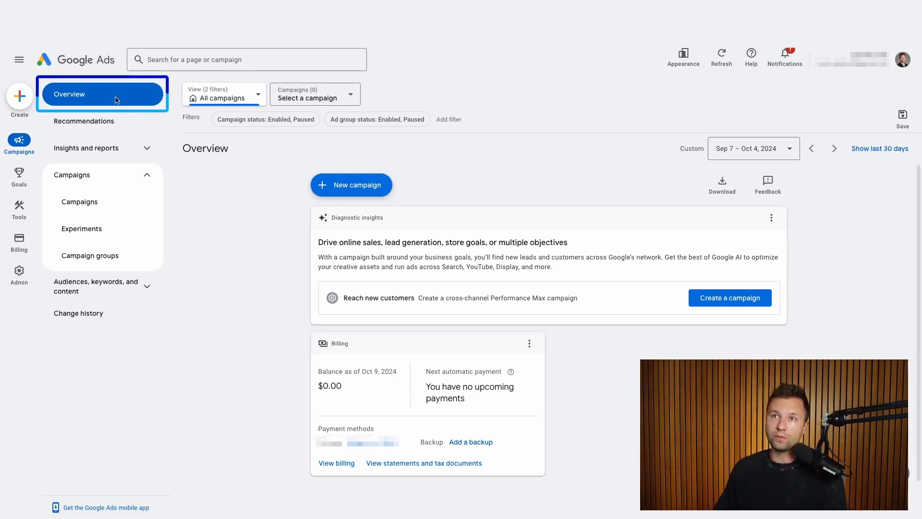
Step: Start a new campaign from the Campaigns page and choose Sales as its objective
left_click(94, 207)
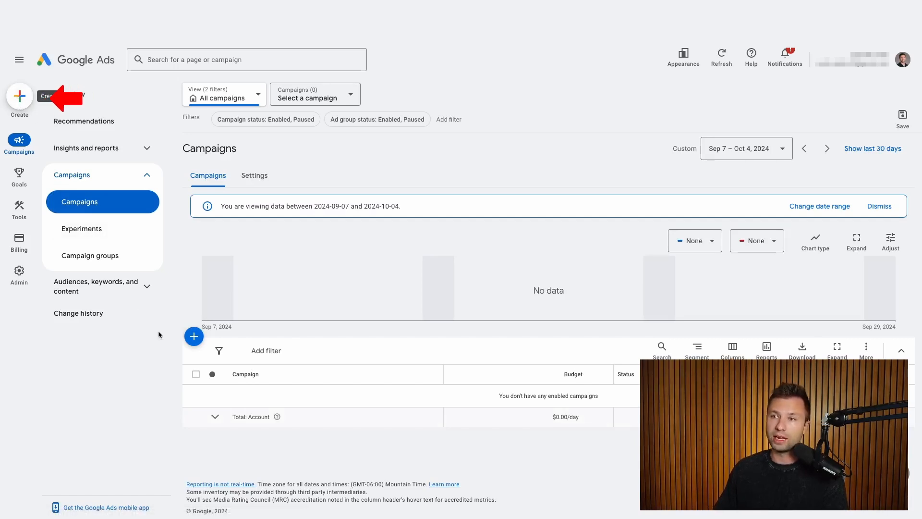
left_click(195, 339)
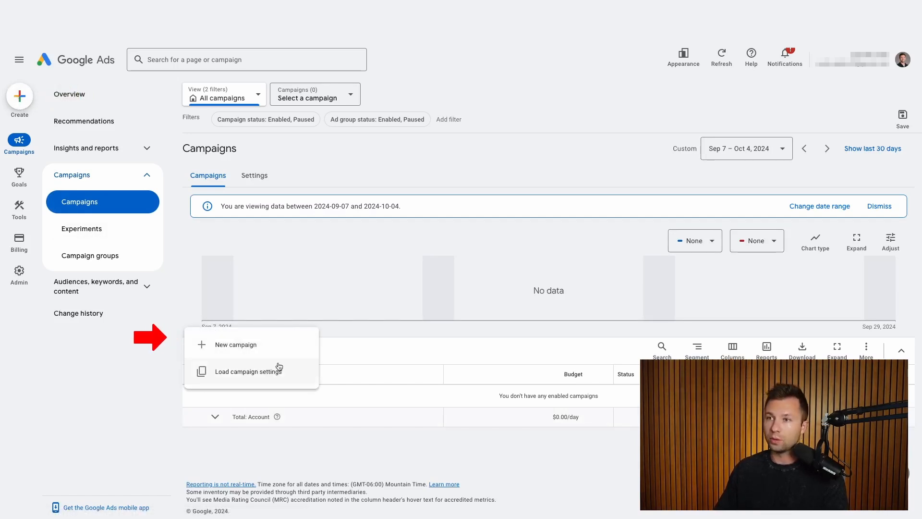
left_click(255, 351)
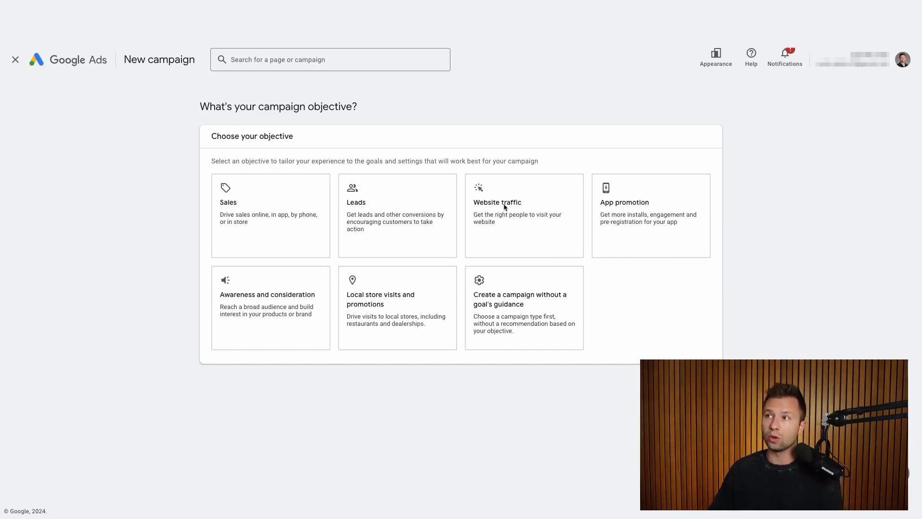
left_click(253, 181)
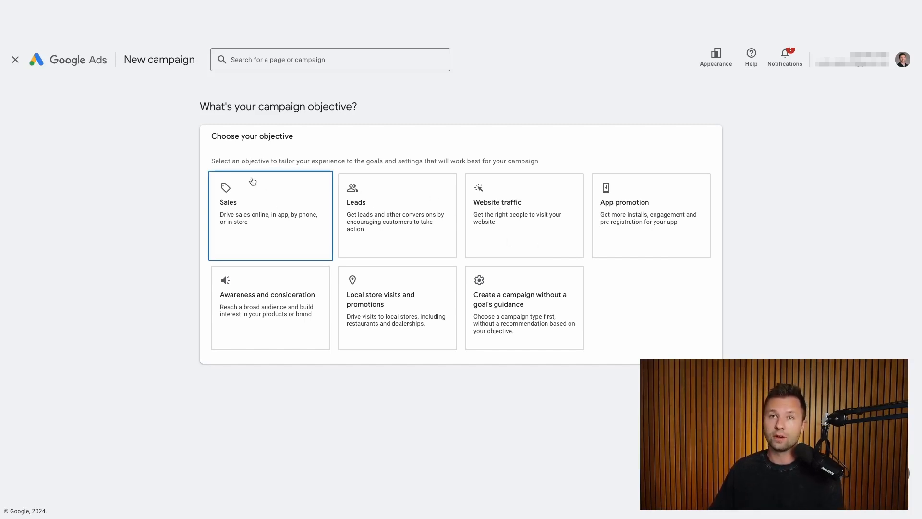
left_click(285, 204)
Step: Select Search as the campaign type and Website visits as the way to reach the goal
scroll(193, 229, "down", 4)
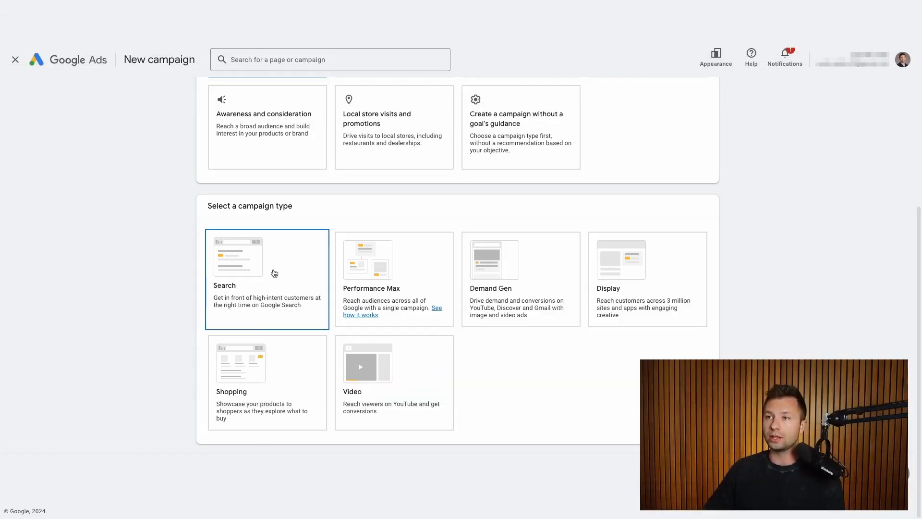
left_click(277, 276)
scroll(280, 277, "up", 1)
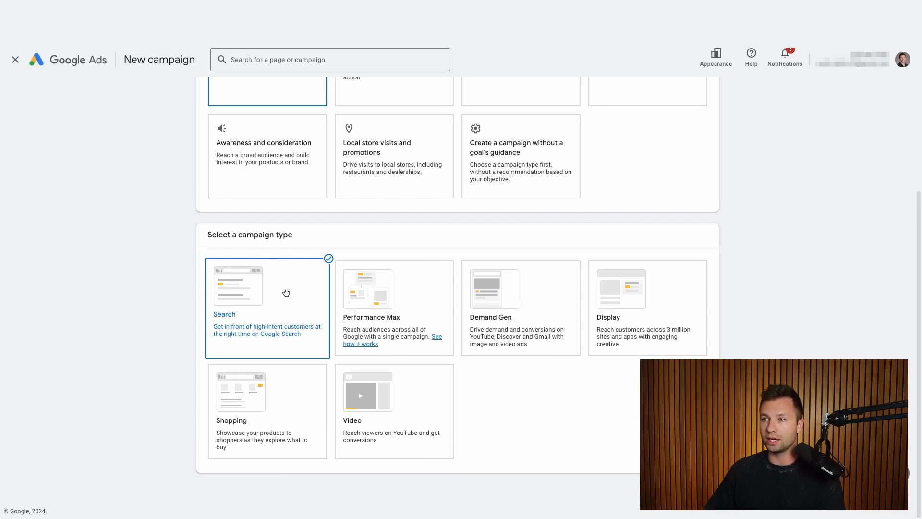
scroll(285, 292, "down", 3)
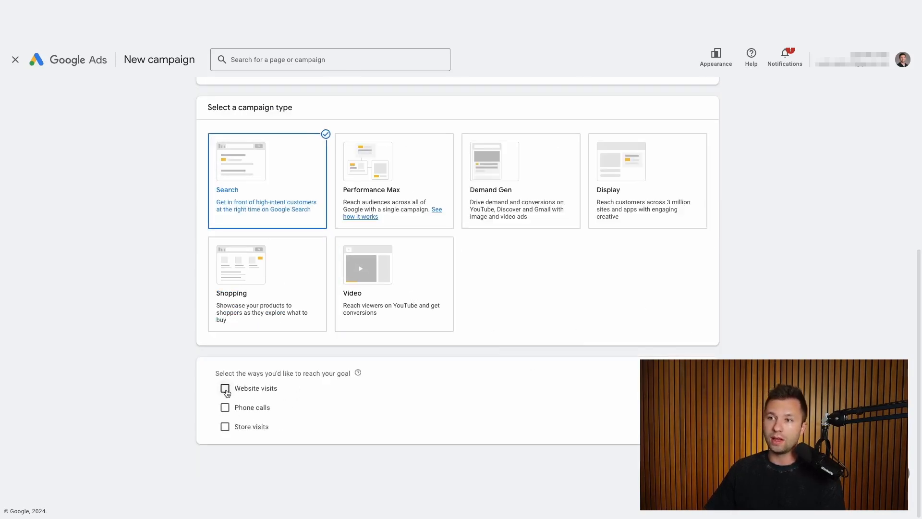
left_click(225, 389)
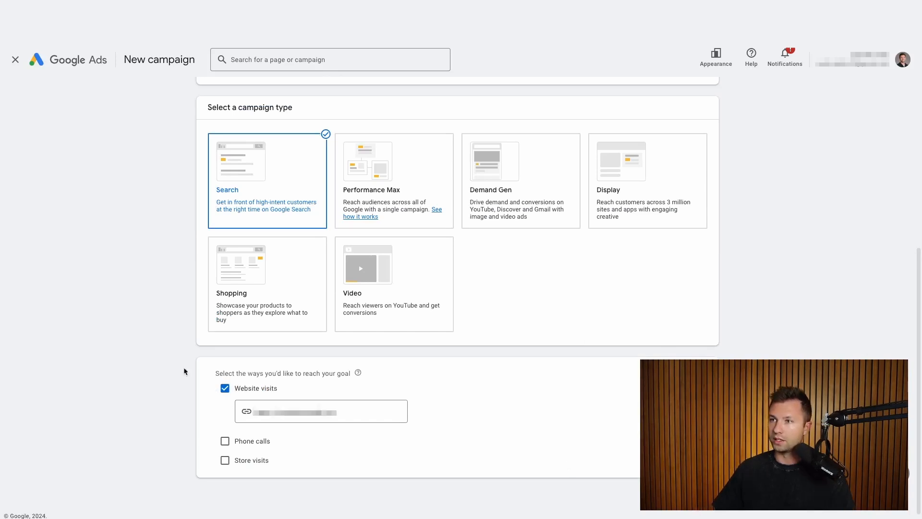
Step: Choose Purchase as the sales conversion goal and measure it by the URL reached after completing a purchase
scroll(226, 288, "down", 6)
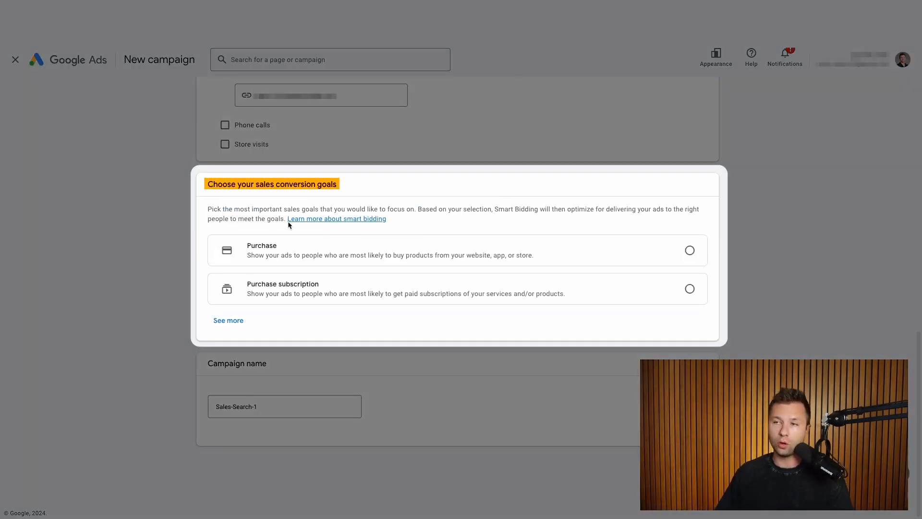
left_click(690, 250)
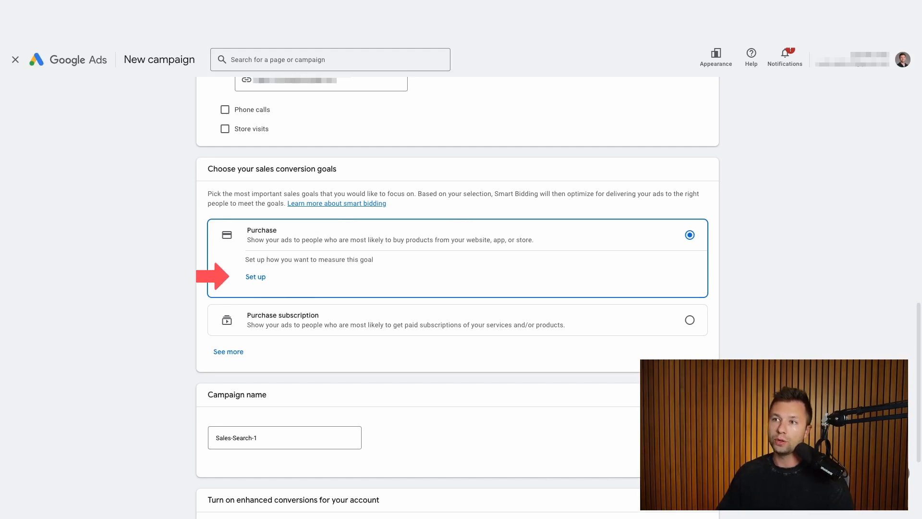
left_click(256, 277)
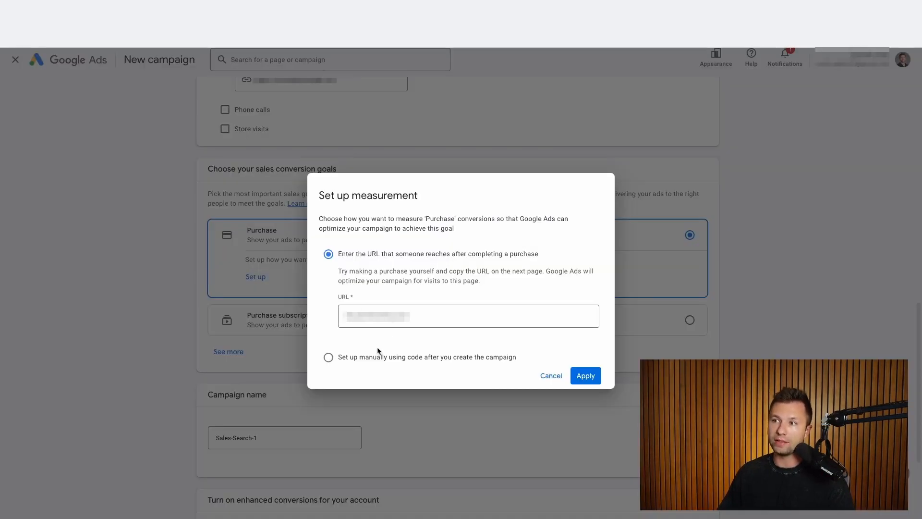
left_click(422, 315)
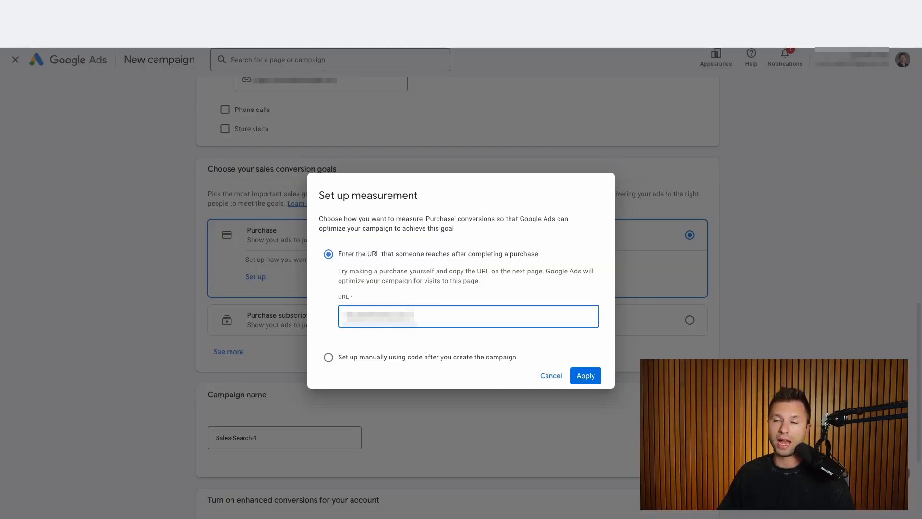
left_click(548, 372)
Step: Name the campaign "dining tables - USA" and agree to continue with enhanced conversions turned on
scroll(355, 365, "down", 2)
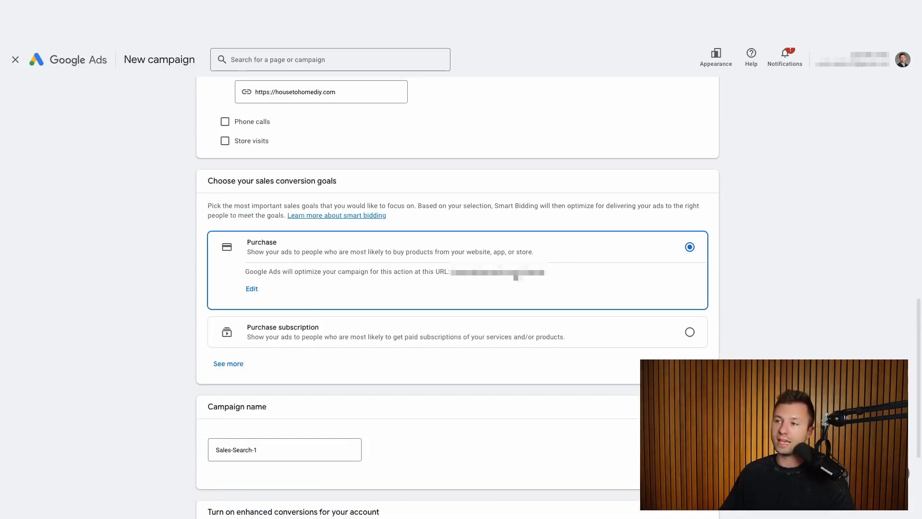
scroll(462, 292, "down", 3)
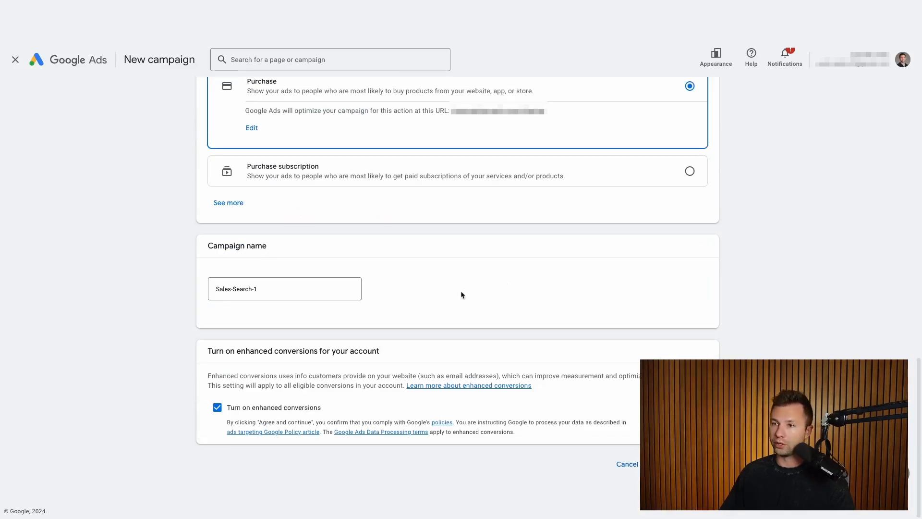
left_click_drag(263, 290, 209, 291)
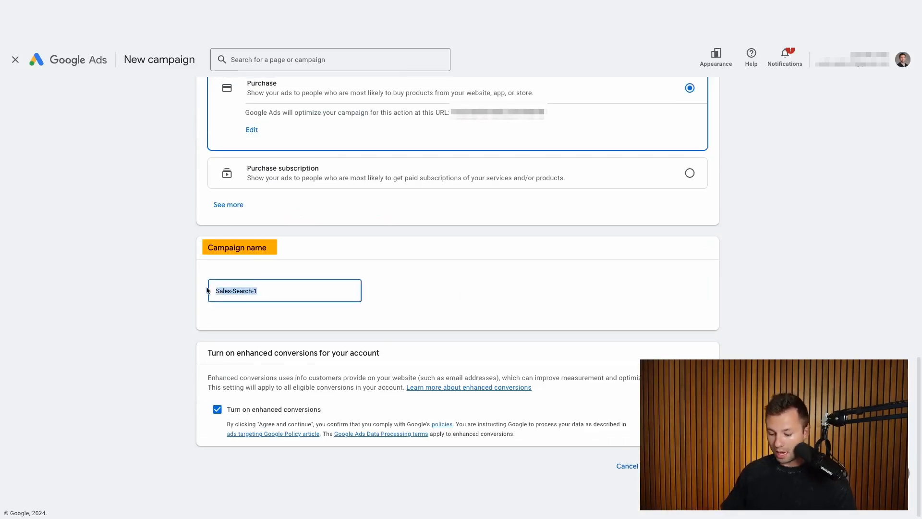
type("dining tables")
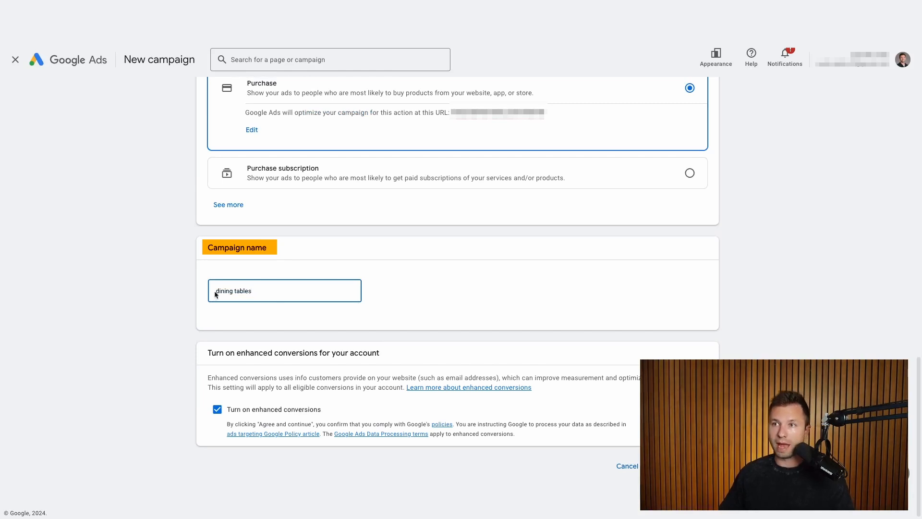
type(" - USA")
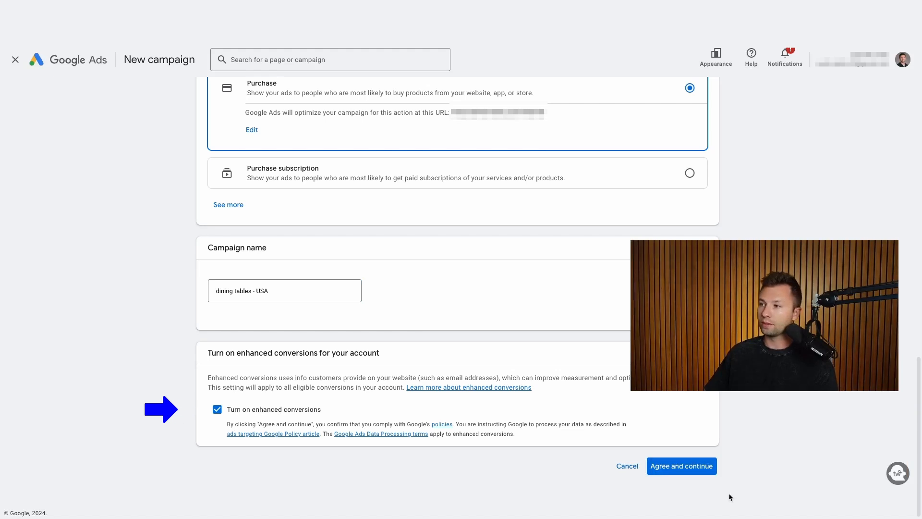
left_click(681, 466)
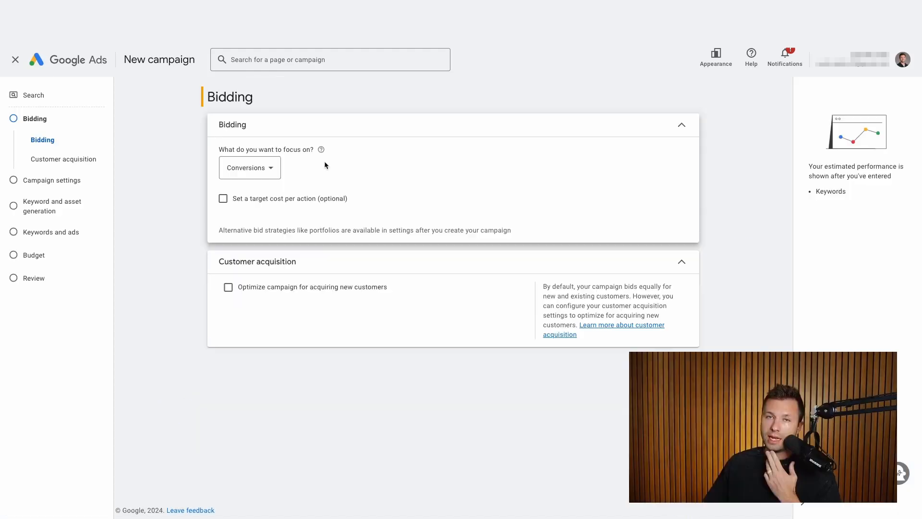
left_click(273, 172)
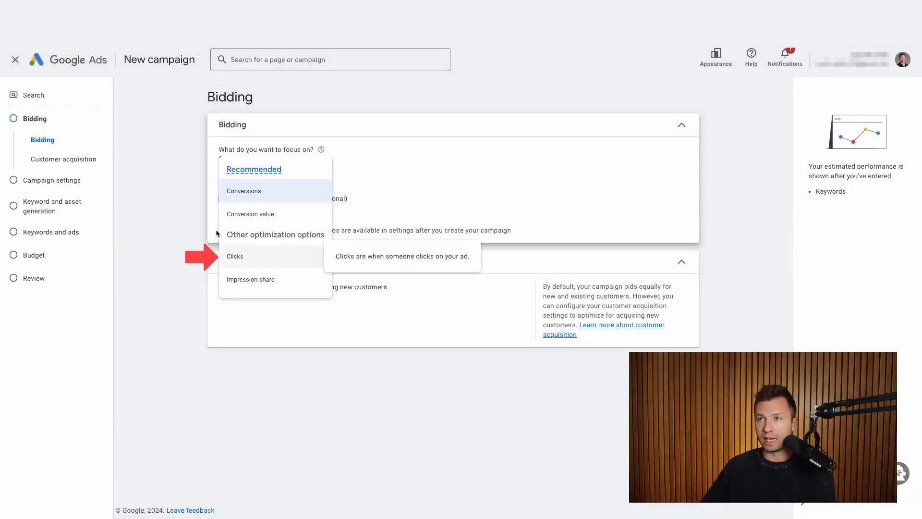
left_click(180, 213)
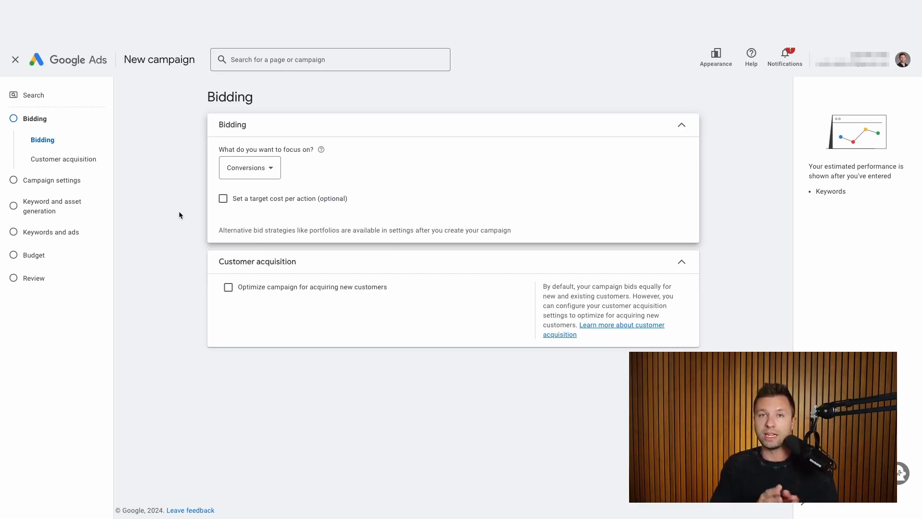
left_click(254, 175)
left_click(257, 174)
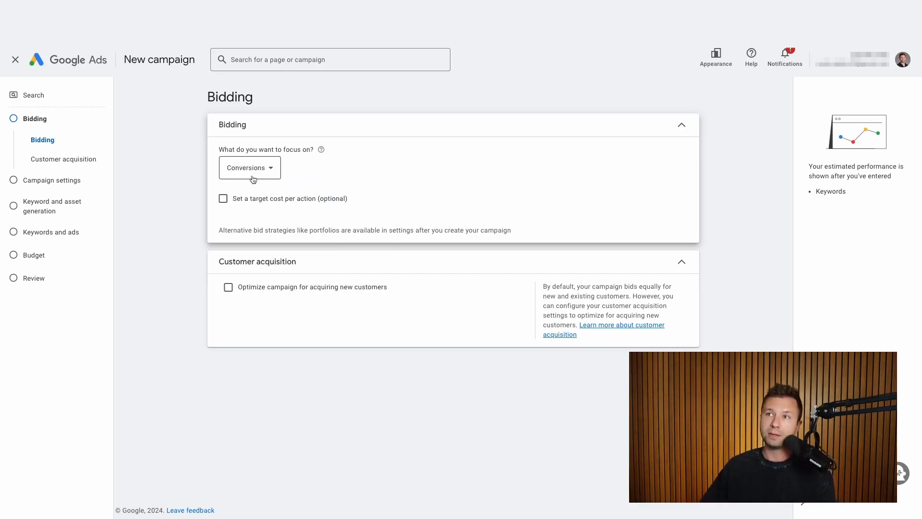
Step: Set the bidding focus to Clicks with a maximum CPC bid limit of $1.2
left_click(259, 173)
left_click(259, 263)
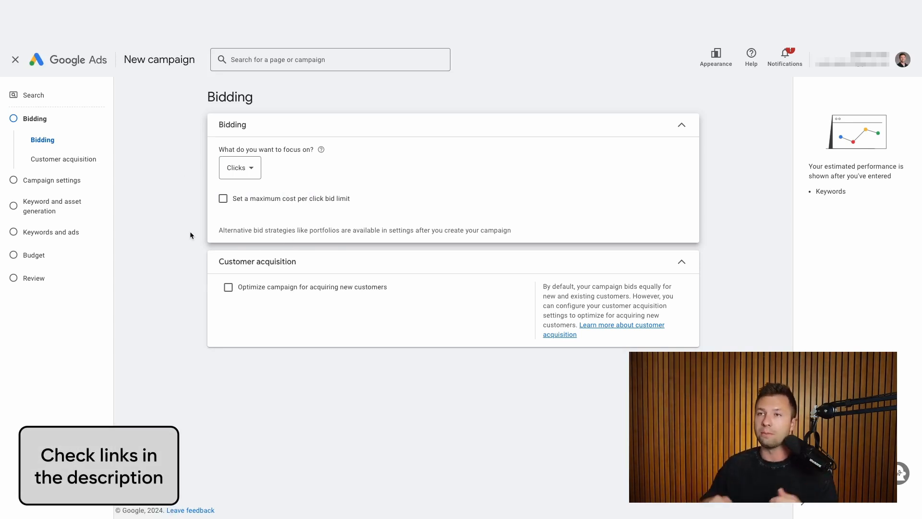
left_click(227, 201)
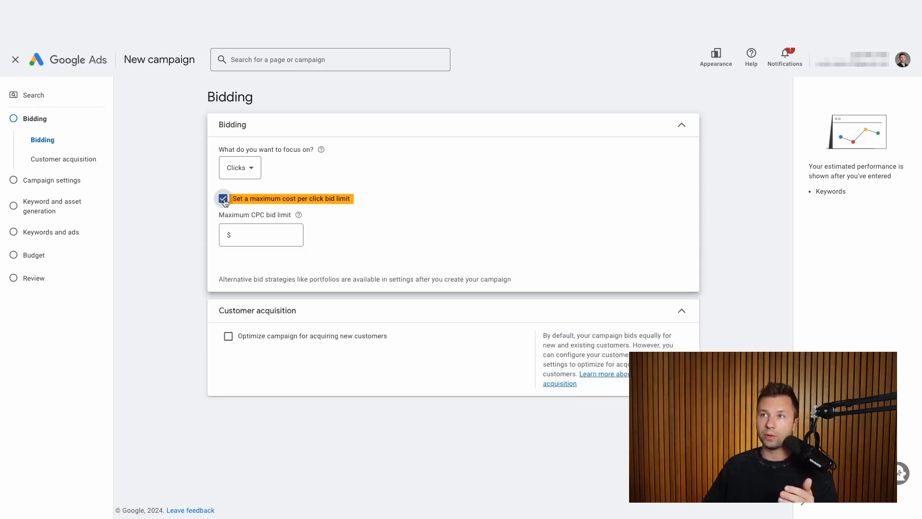
left_click(255, 235)
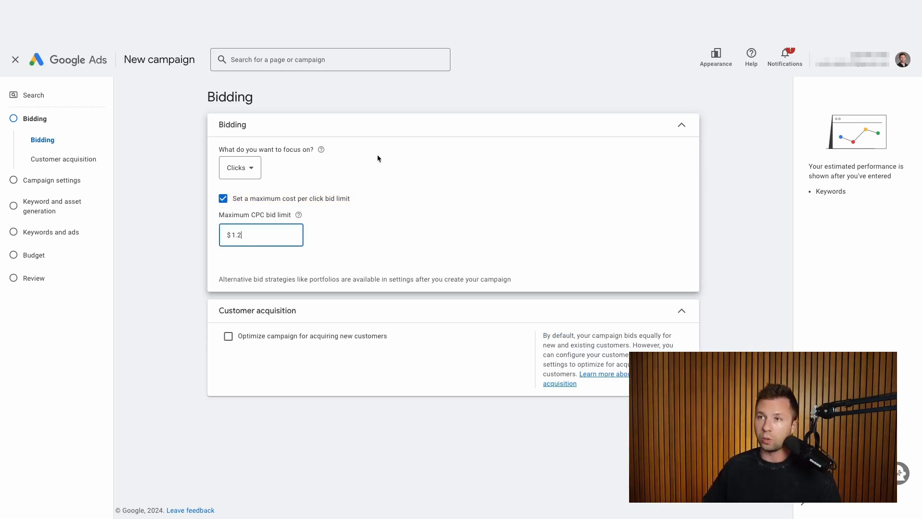
left_click(369, 238)
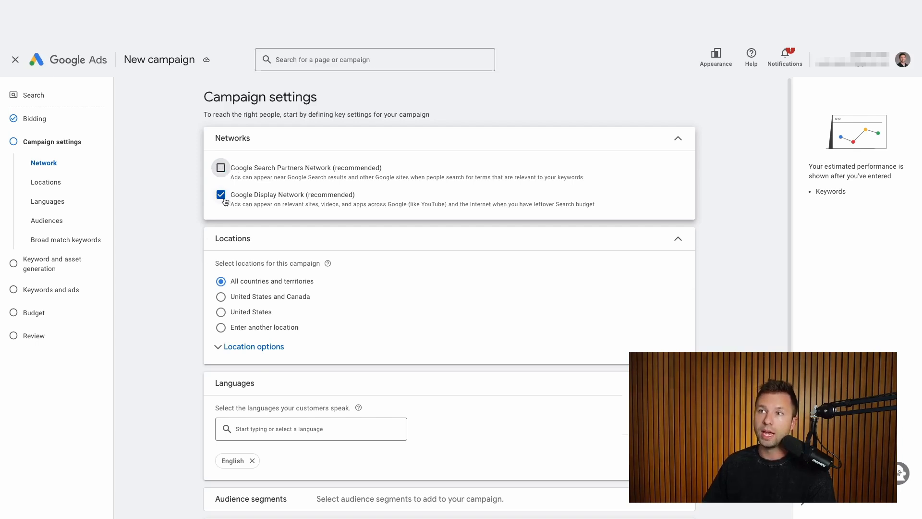
Step: Exclude the Google Search Partners Network and the Google Display Network from the campaign's networks
left_click(221, 234)
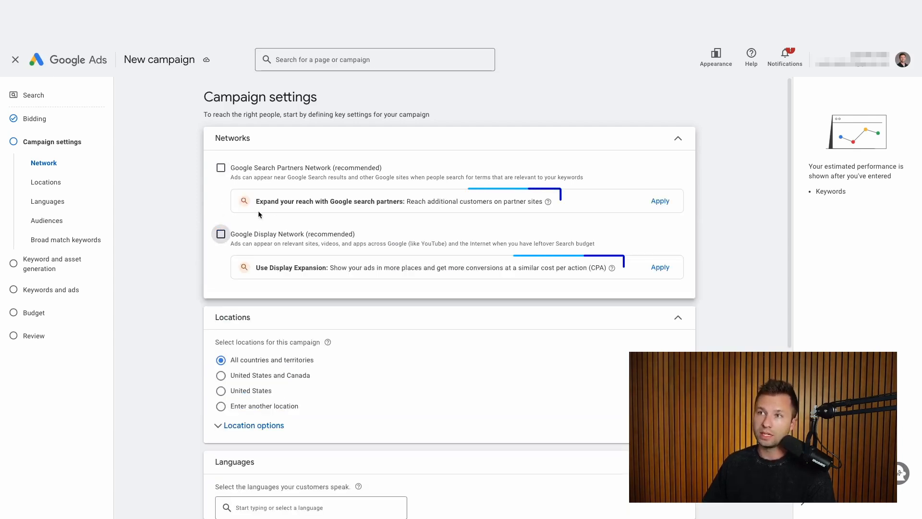
scroll(391, 211, "down", 2)
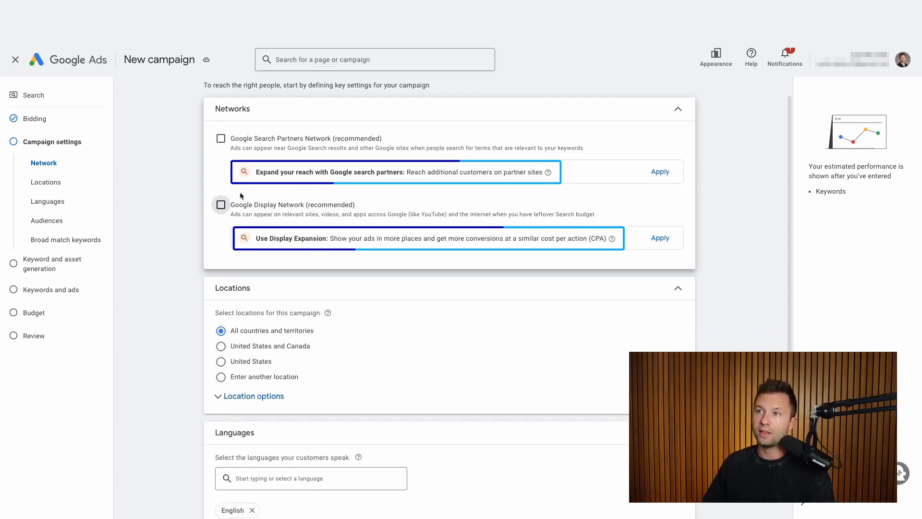
scroll(266, 208, "down", 1)
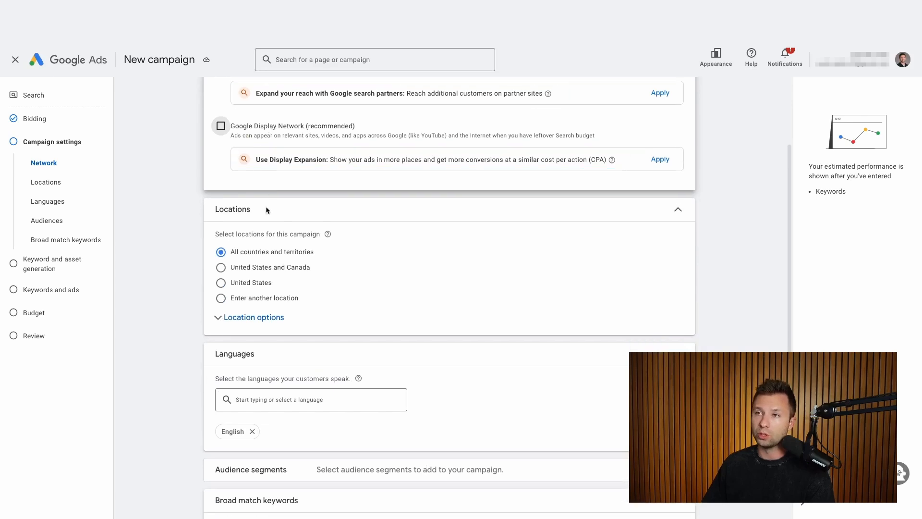
left_click(221, 284)
left_click(263, 292)
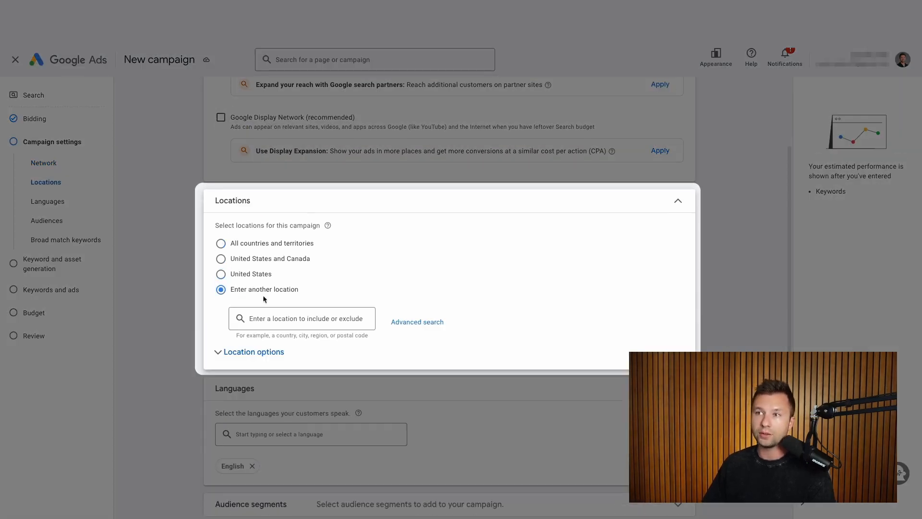
left_click(398, 322)
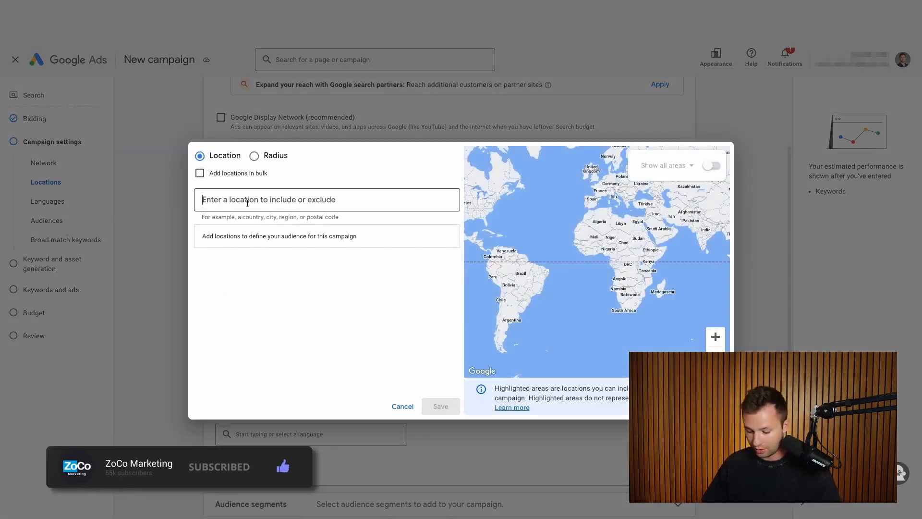
type("las v")
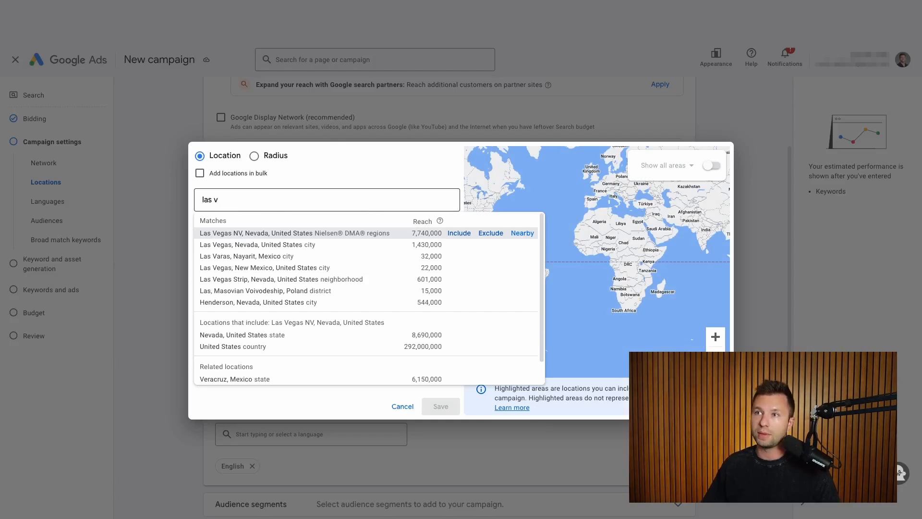
left_click(459, 234)
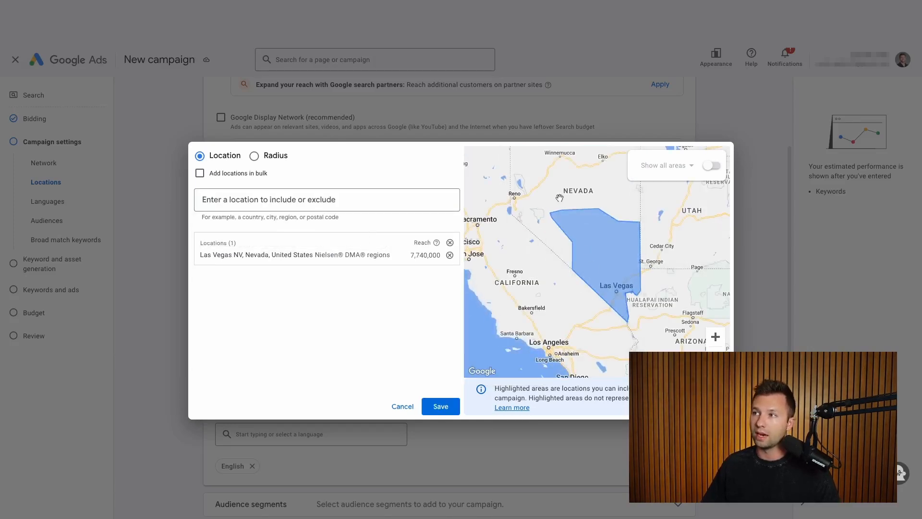
left_click(274, 155)
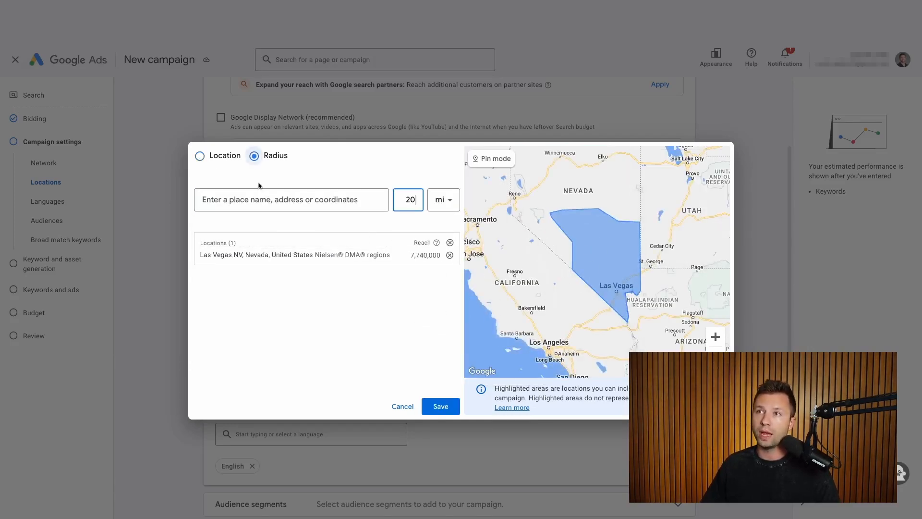
left_click(400, 406)
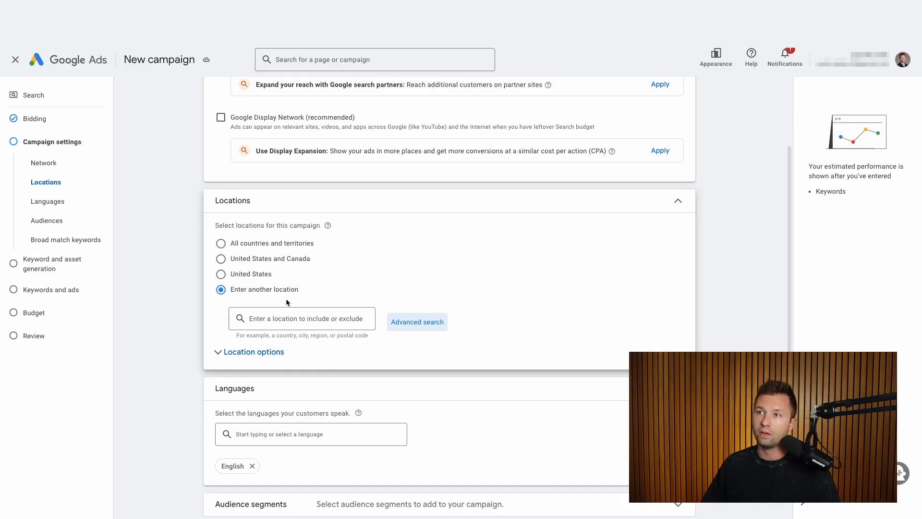
Step: Target the campaign to the United States and include only people in or regularly in the included locations (Presence)
left_click(220, 275)
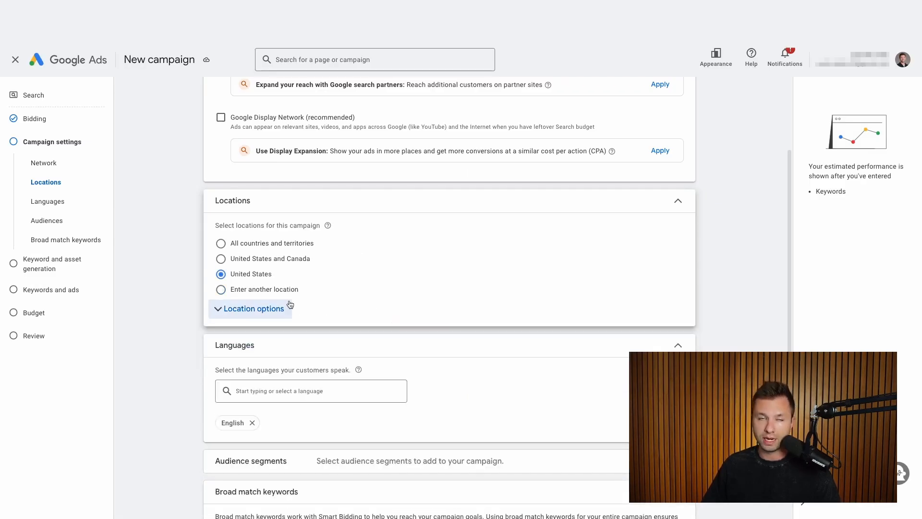
left_click(221, 313)
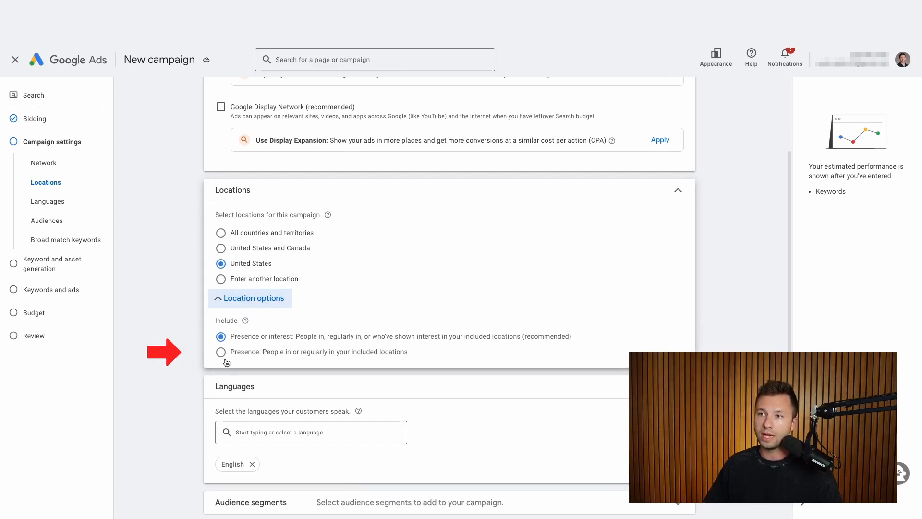
left_click(221, 352)
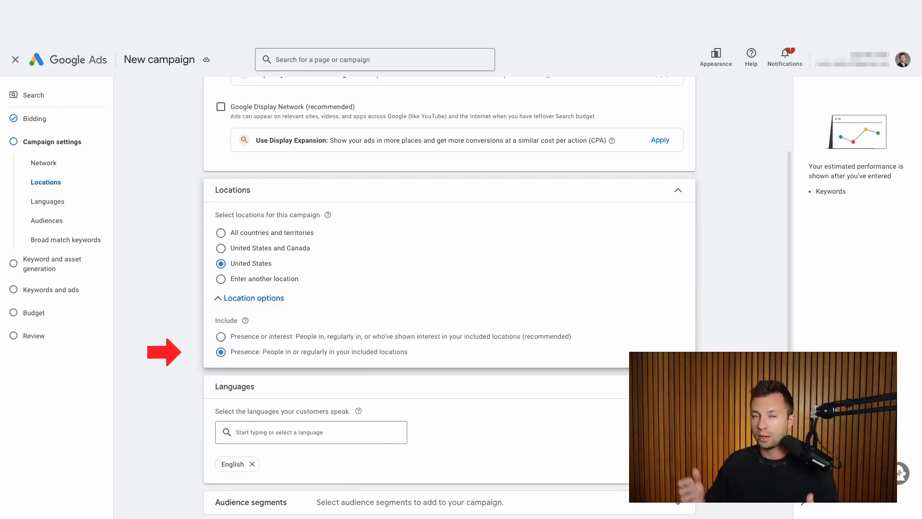
scroll(308, 299, "down", 3)
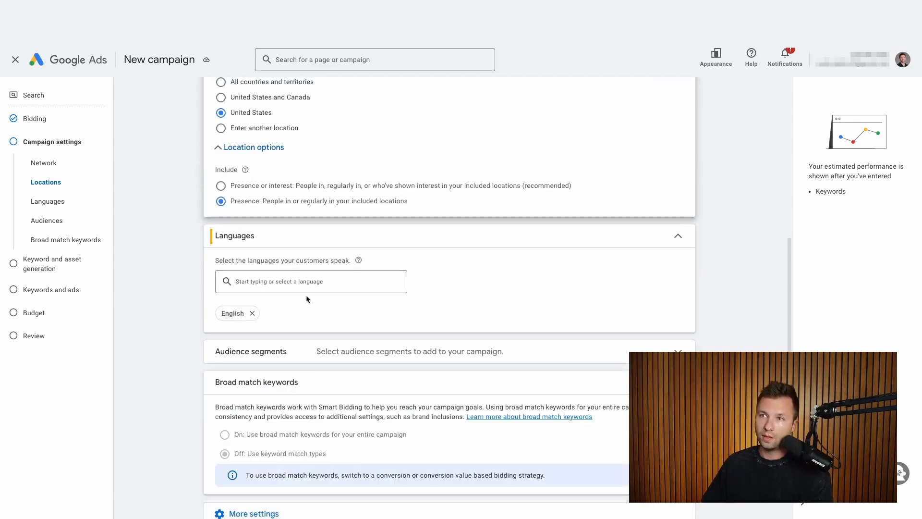
scroll(286, 284, "down", 1)
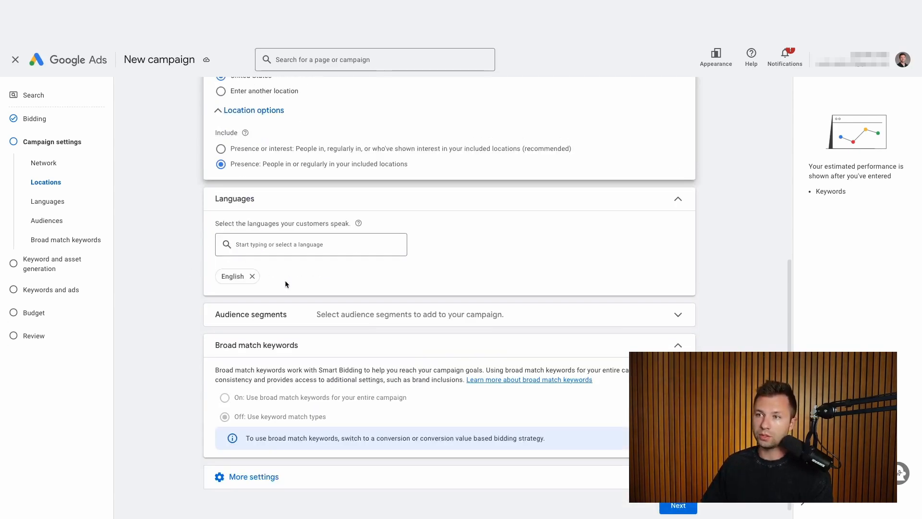
scroll(277, 325, "down", 1)
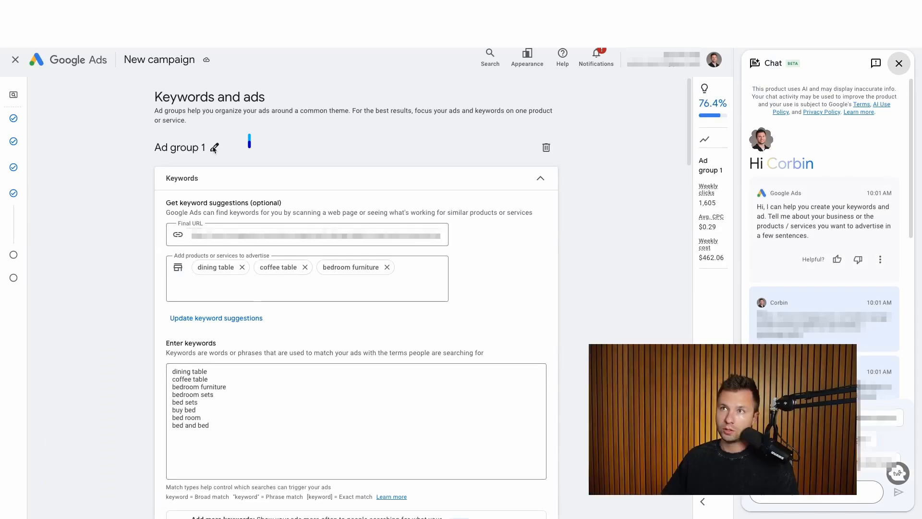
Step: Rename the ad group as "Dinning Tables"
left_click(214, 147)
left_click_drag(216, 150, 153, 152)
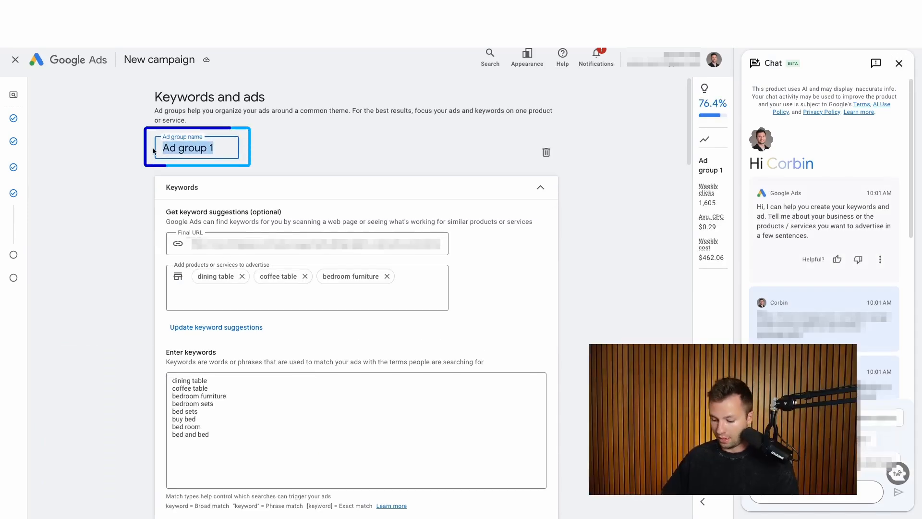
type("Dinning Tables")
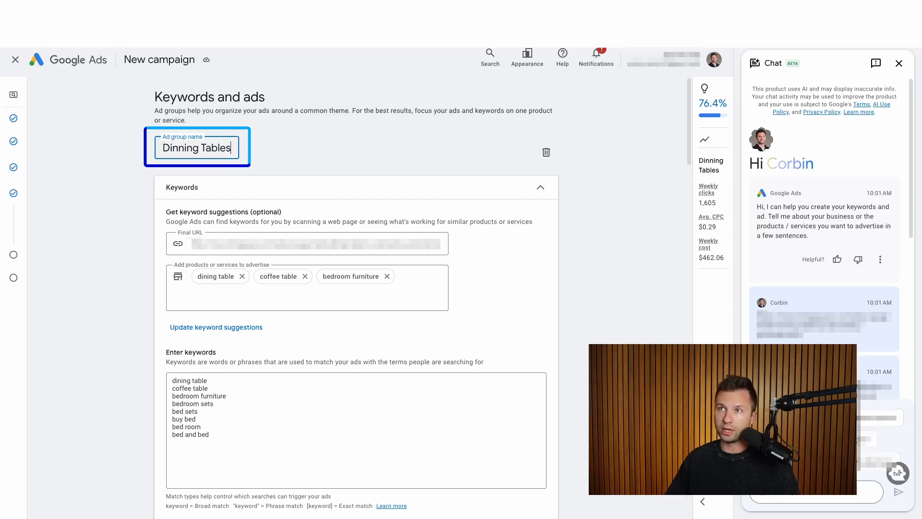
key("Return")
right_click(155, 147)
left_click(111, 227)
Step: Replace the suggested keywords with the phrase-match keywords "dining table", "wood dining tables" and "dining table and chairs", each in quotation marks
scroll(157, 259, "down", 1)
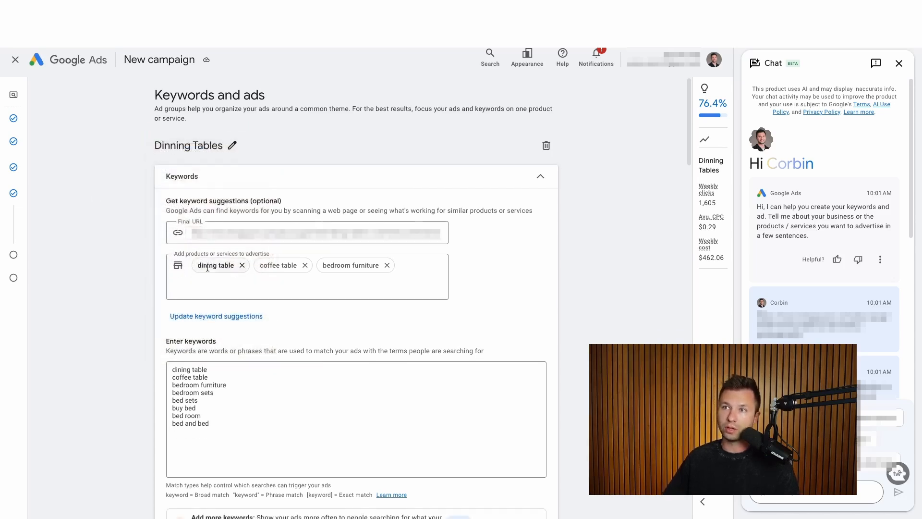
scroll(288, 278, "down", 1)
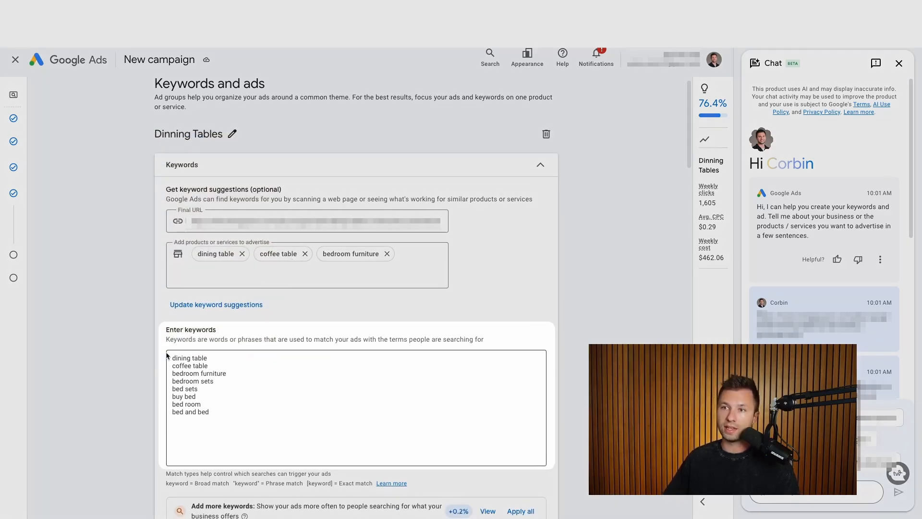
scroll(168, 355, "down", 1)
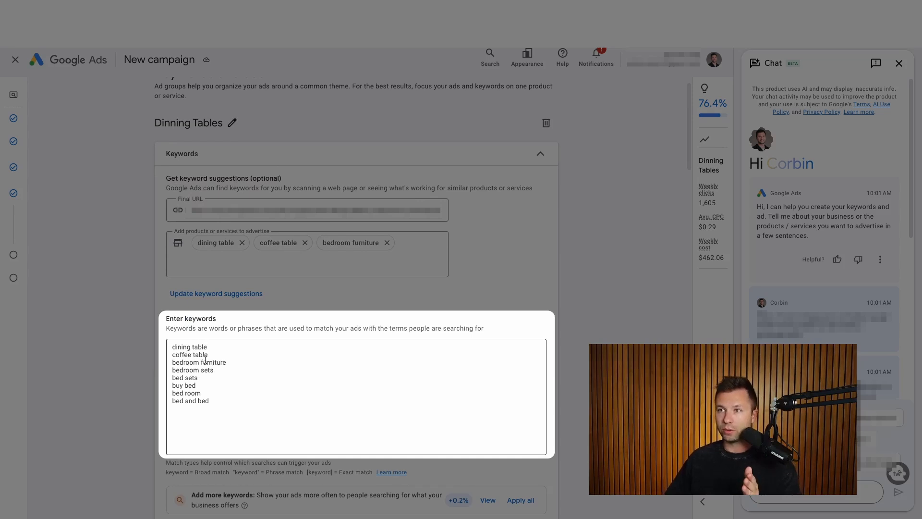
scroll(214, 370, "down", 1)
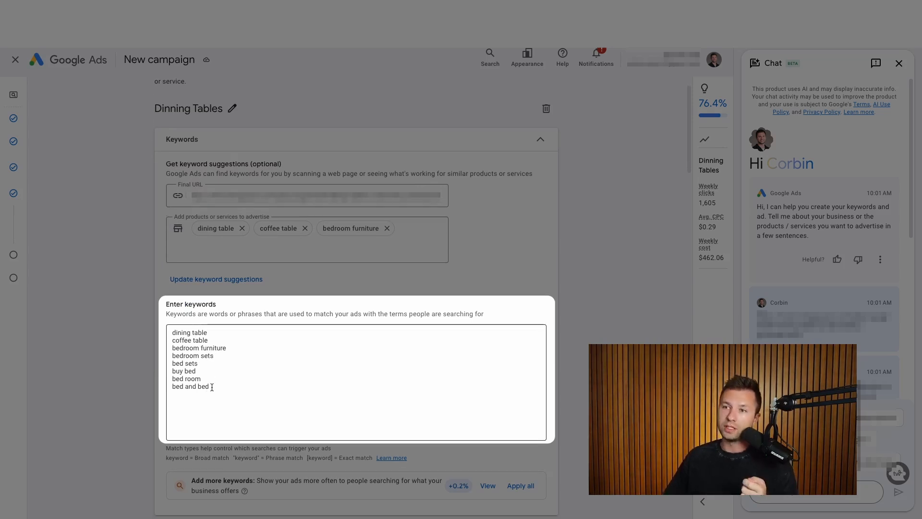
left_click_drag(212, 387, 174, 344)
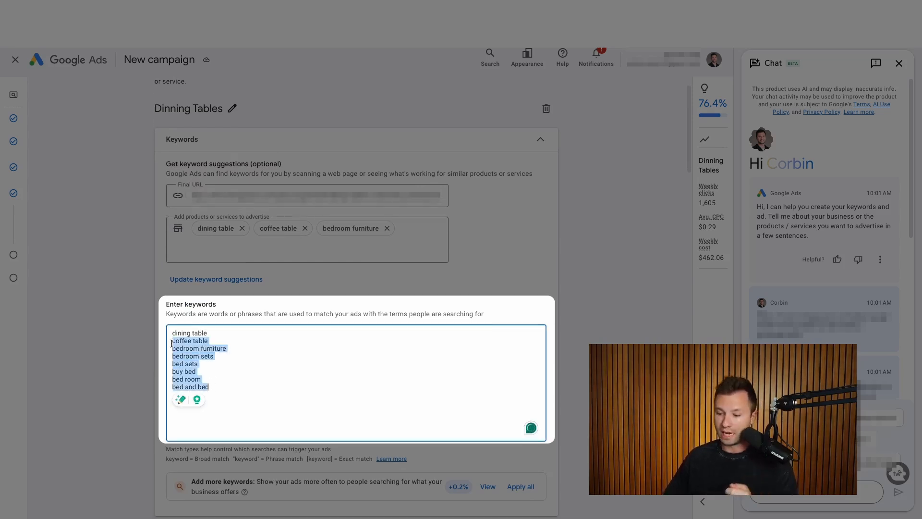
key("BackSpace")
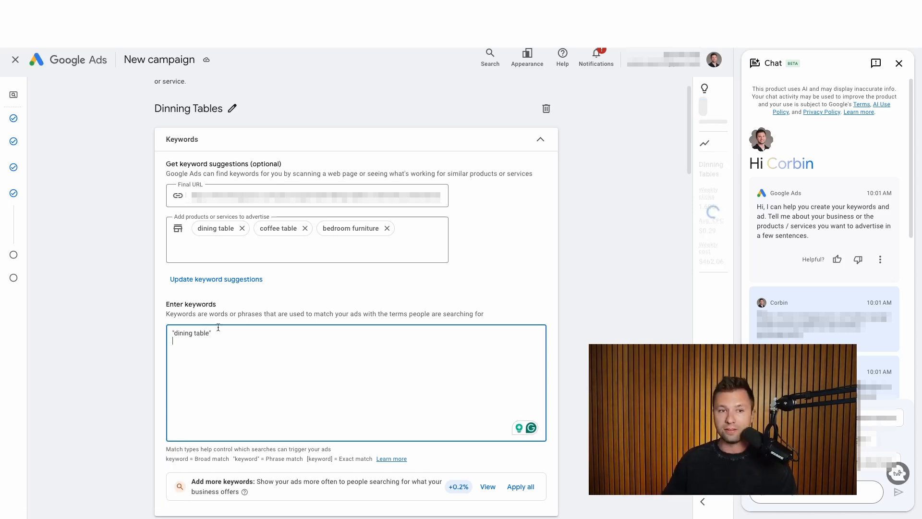
type("\"wood dining tables\" \"dining table and chairs\"")
Step: Examine the notation for broad, phrase and exact match types against the entered keywords
scroll(264, 352, "down", 1)
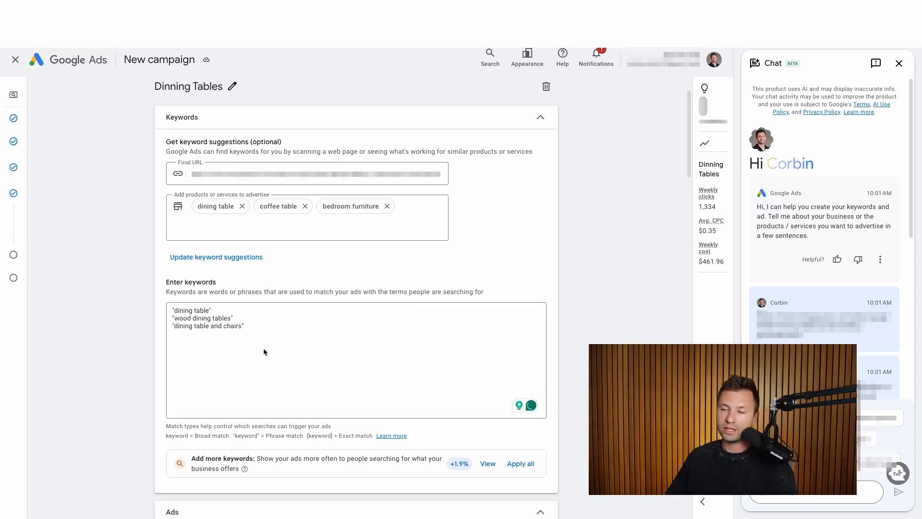
scroll(225, 406, "down", 1)
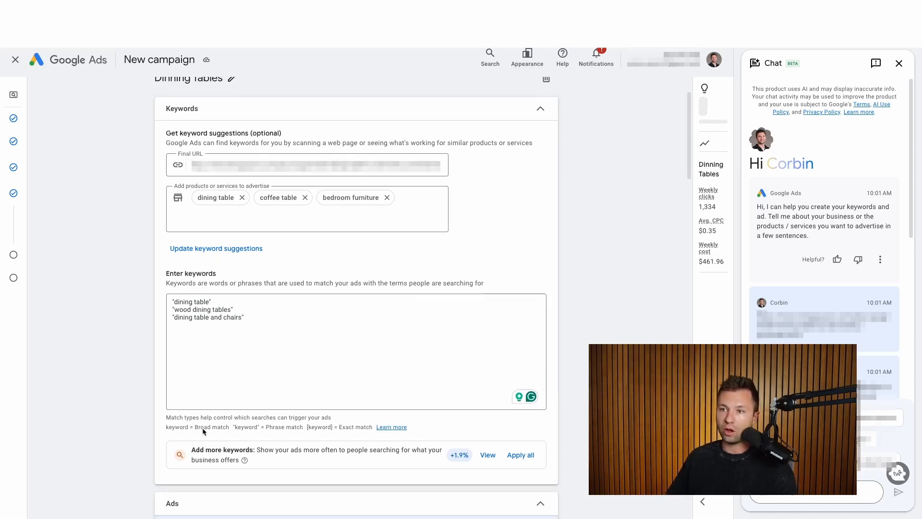
left_click_drag(241, 427, 319, 436)
left_click(175, 427)
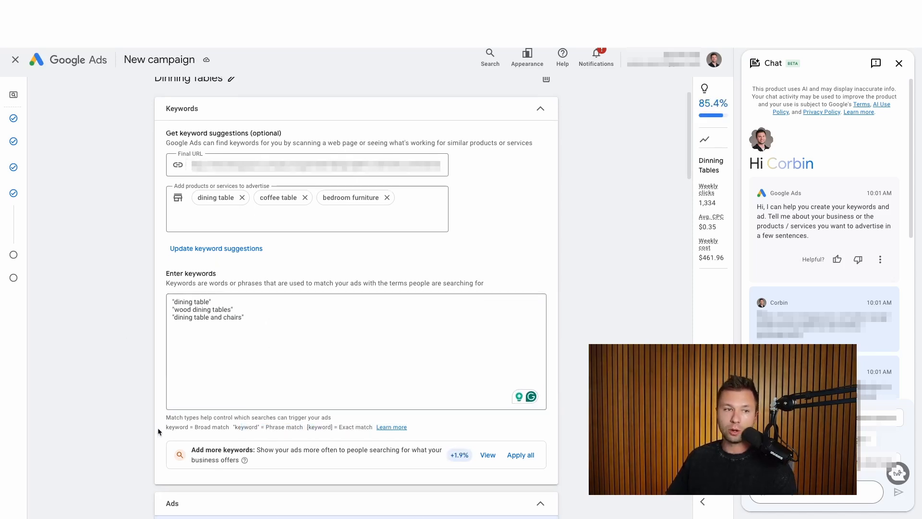
left_click_drag(158, 431, 408, 429)
left_click(251, 363)
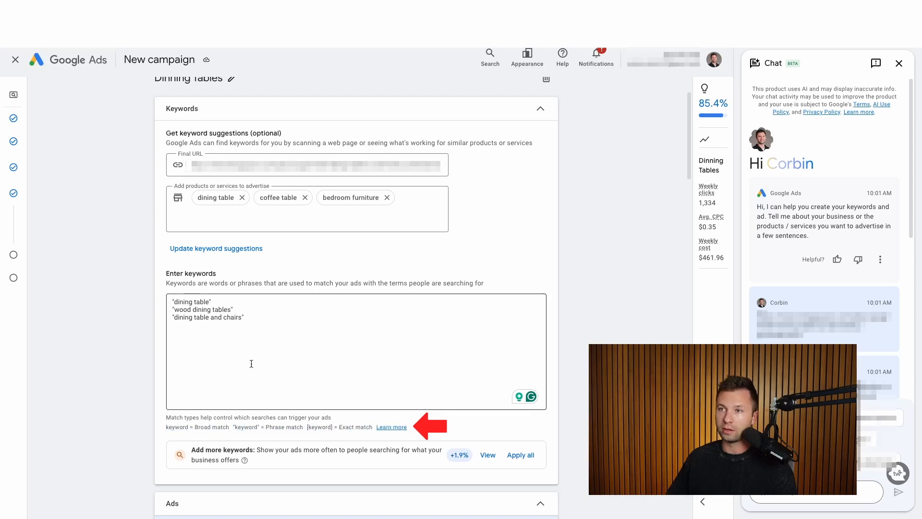
left_click(174, 301)
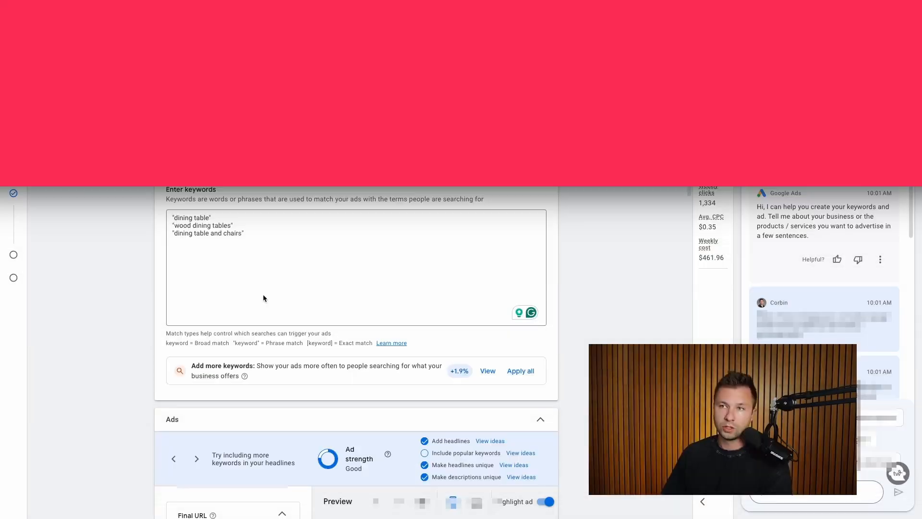
Step: Set the ad's display path to "dining" in the first part and "table" in the second
scroll(269, 295, "down", 5)
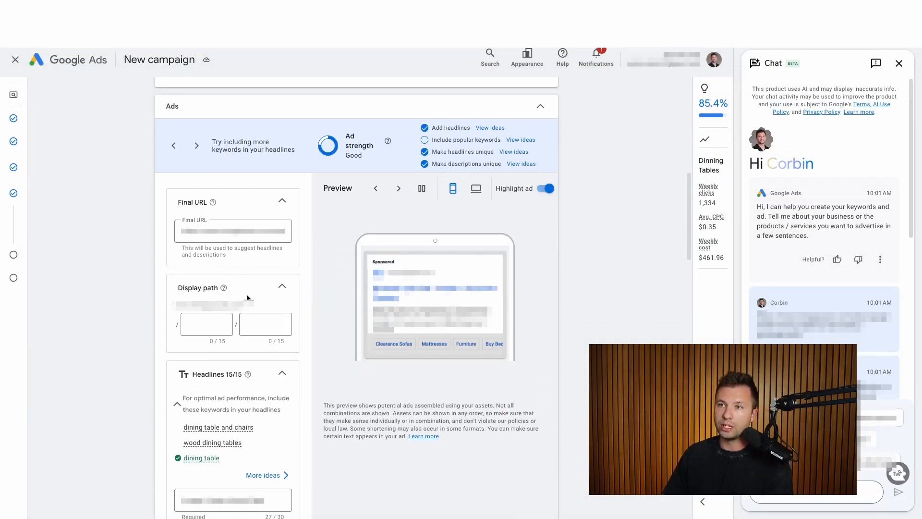
scroll(244, 341, "down", 1)
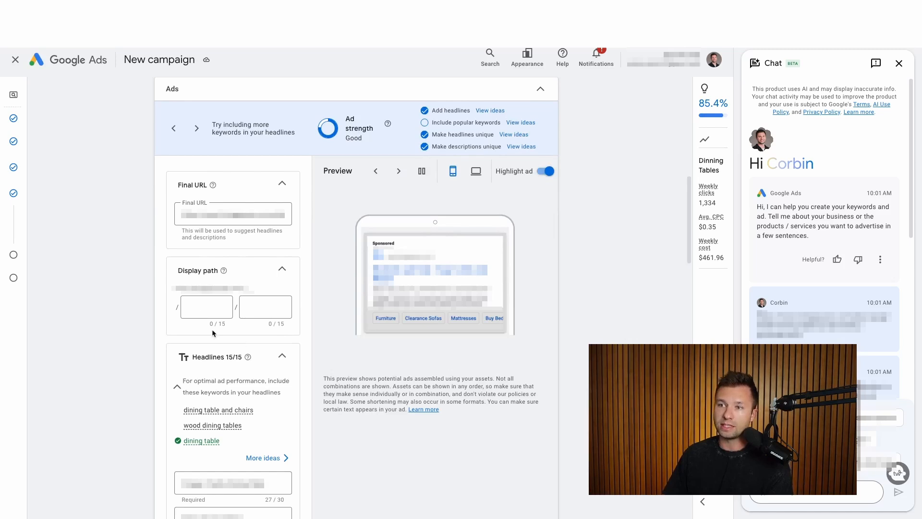
scroll(213, 332, "down", 1)
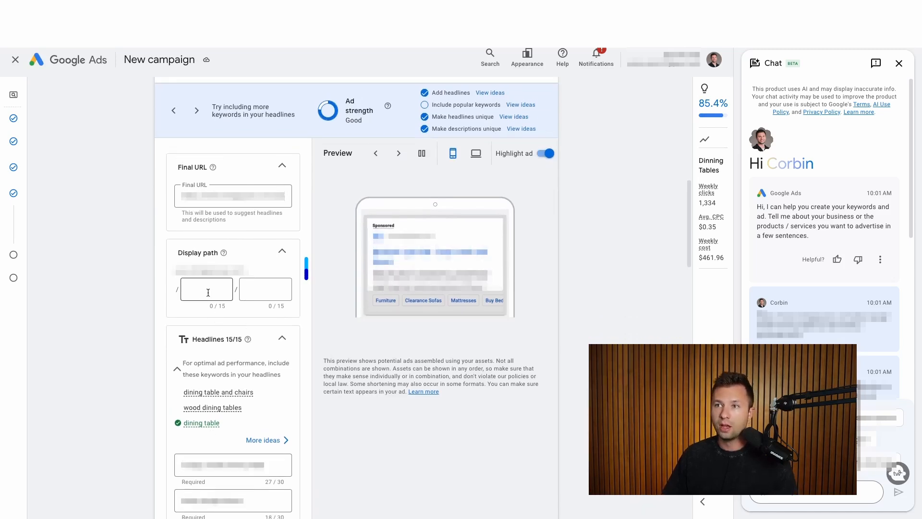
left_click(208, 292)
type("dini")
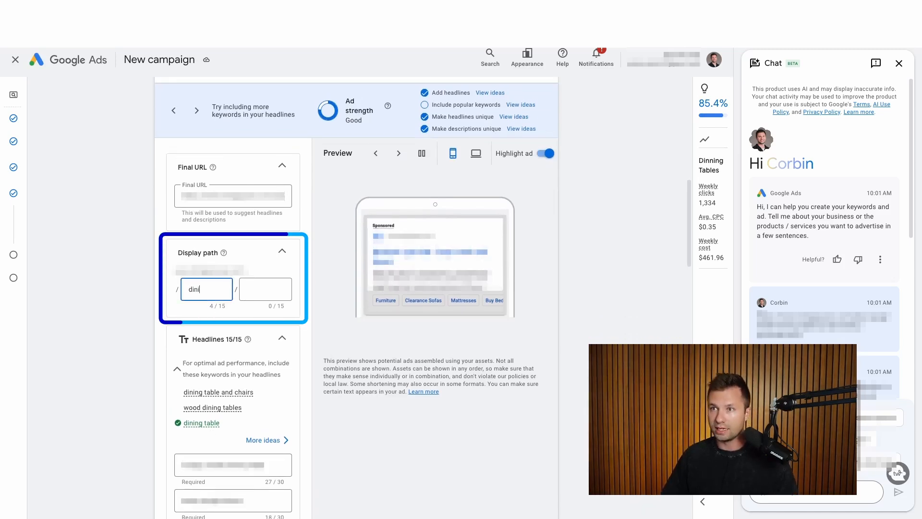
type("ng")
key("Tab")
type("table")
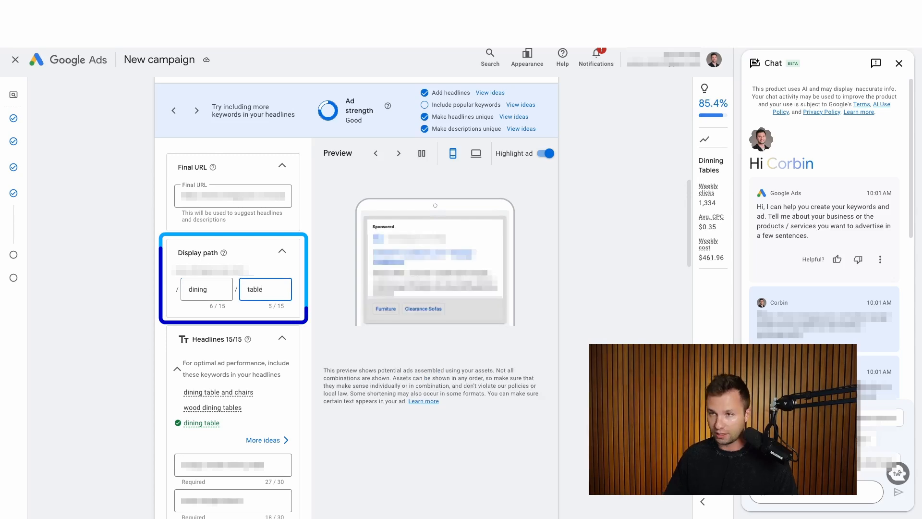
Step: Review the ad's headlines, preview and descriptions
scroll(232, 309, "down", 4)
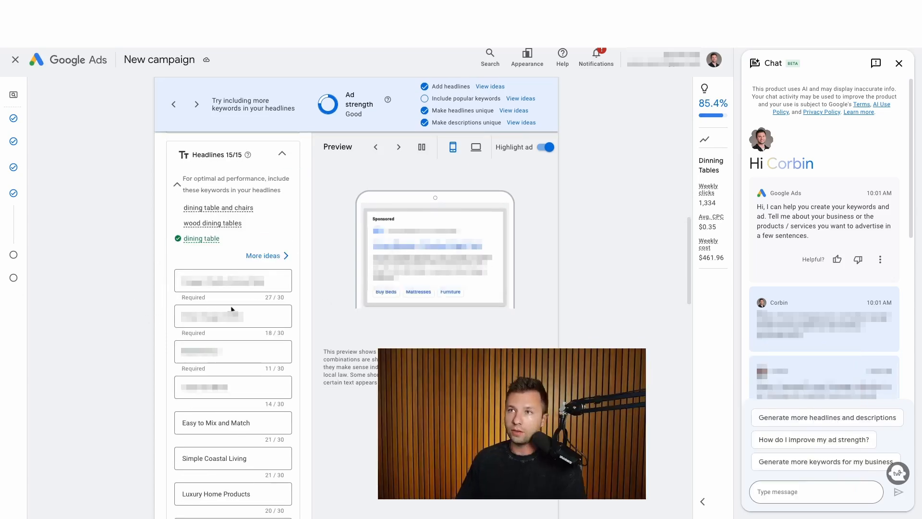
scroll(345, 257, "up", 1)
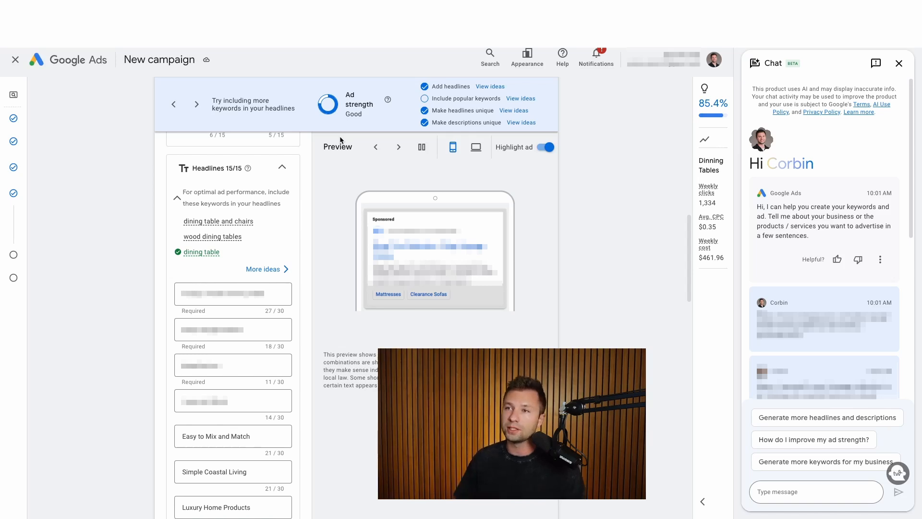
scroll(191, 246, "down", 2)
scroll(236, 239, "down", 3)
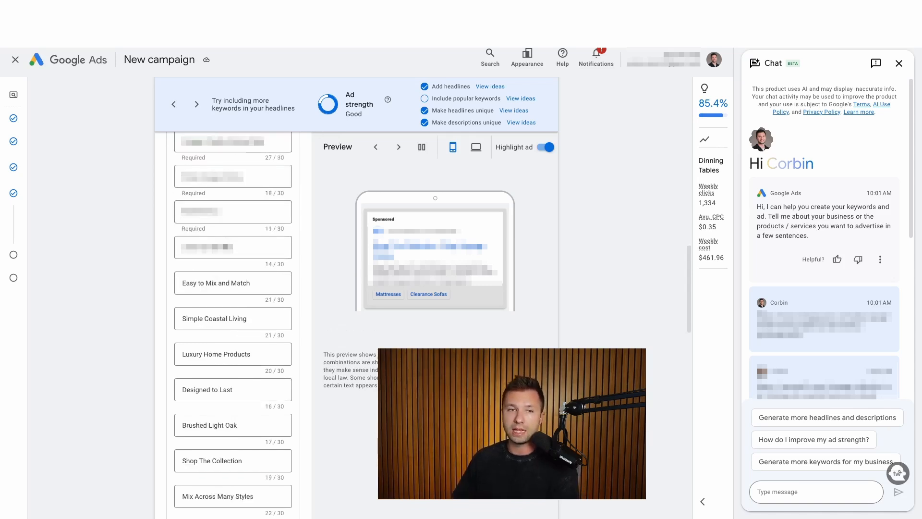
scroll(233, 279, "down", 3)
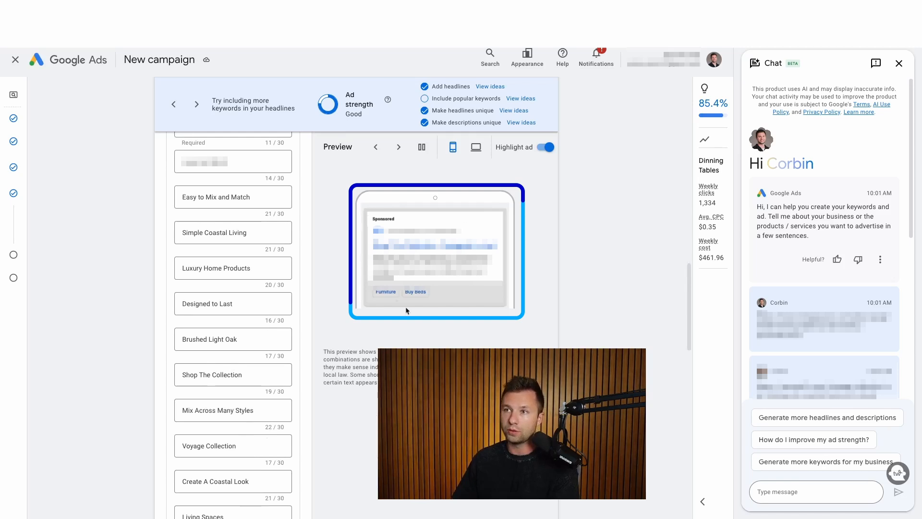
scroll(305, 282, "down", 12)
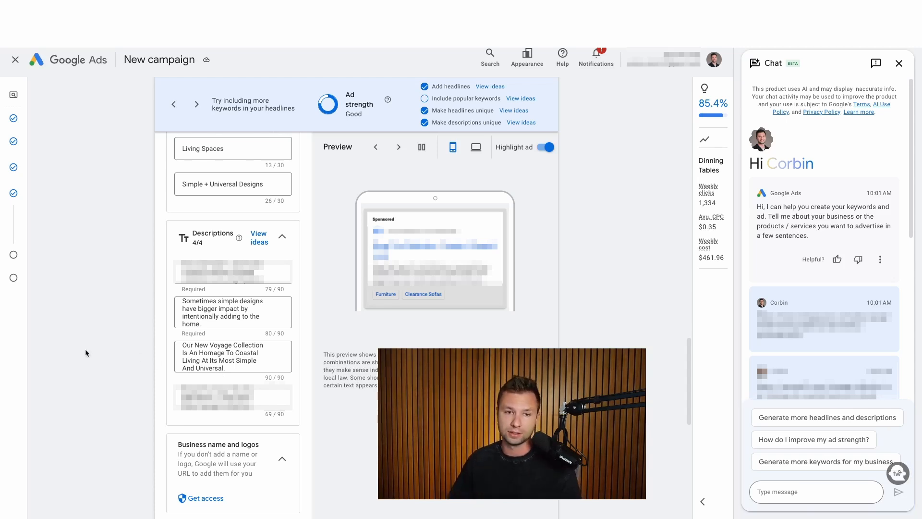
Step: Switch the ad preview to desktop view and review the ad's sitelinks
scroll(86, 353, "up", 1)
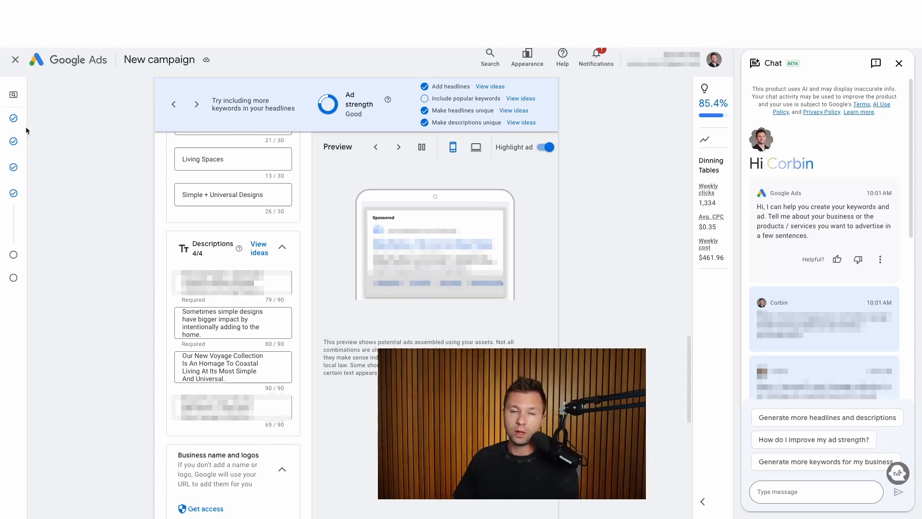
left_click(476, 147)
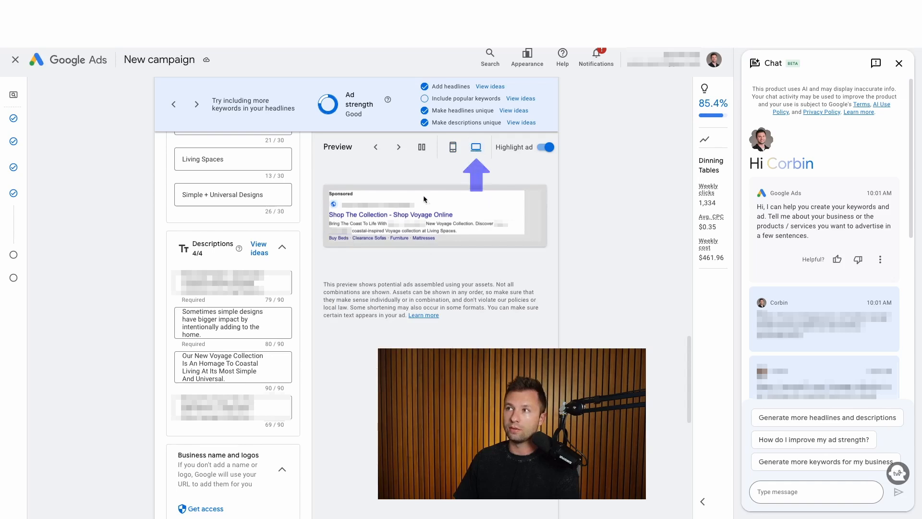
scroll(47, 310, "down", 3)
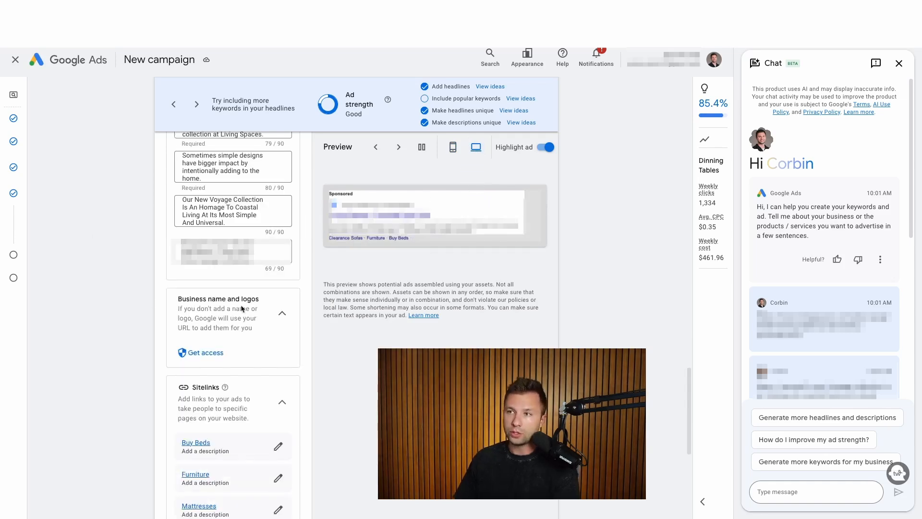
scroll(242, 308, "down", 3)
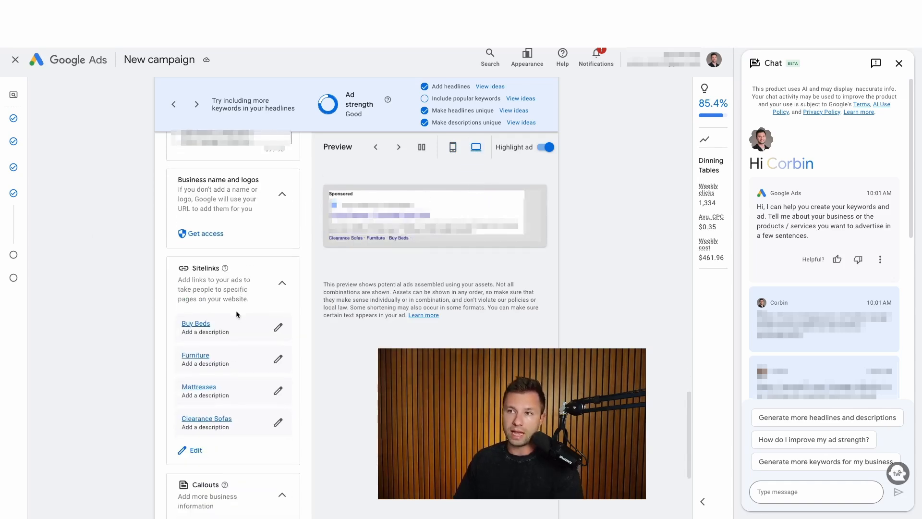
scroll(192, 313, "down", 2)
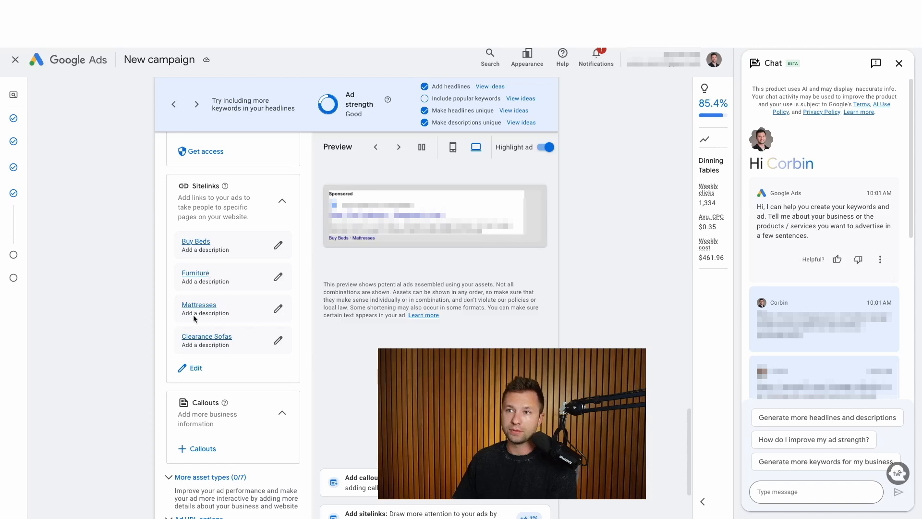
Step: Add the campaign callouts "Clearance Sales", "Shop Online Now", "Luxury Tables" and "Best Selection", apply them and continue to the budget settings
scroll(191, 357, "down", 2)
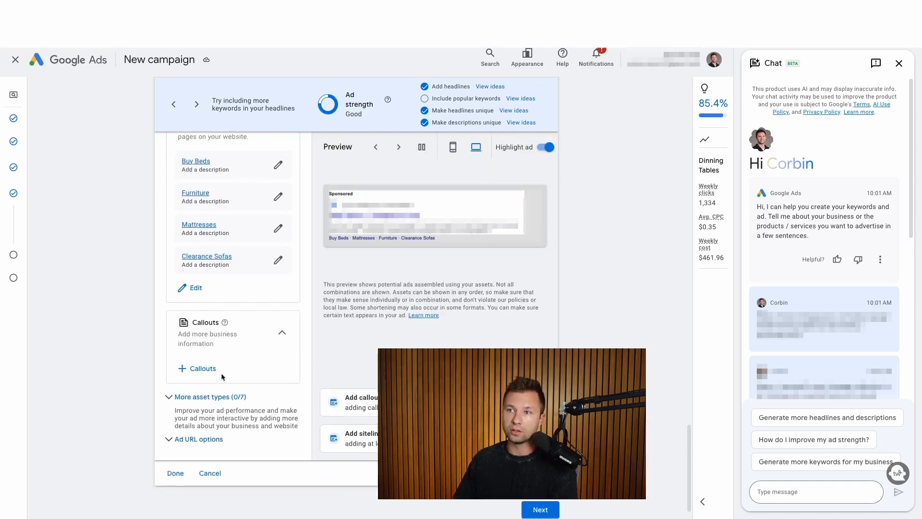
scroll(192, 337, "up", 2)
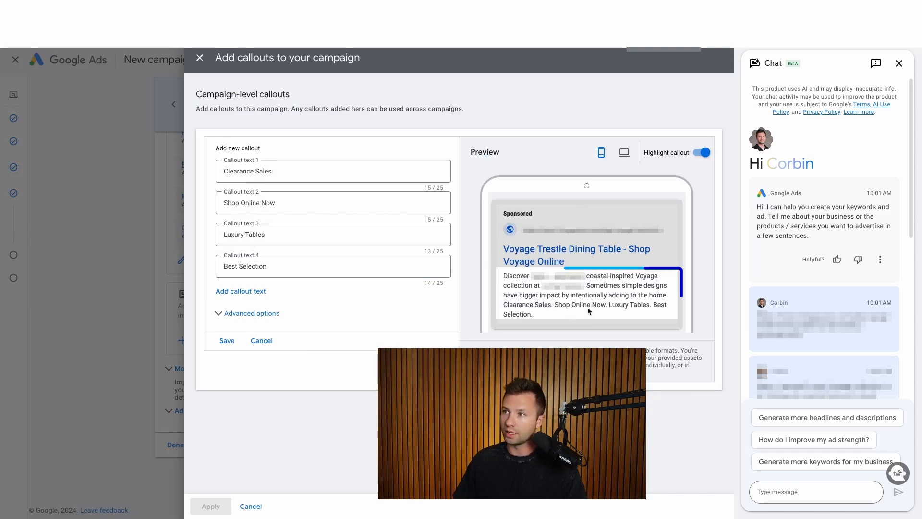
left_click(226, 341)
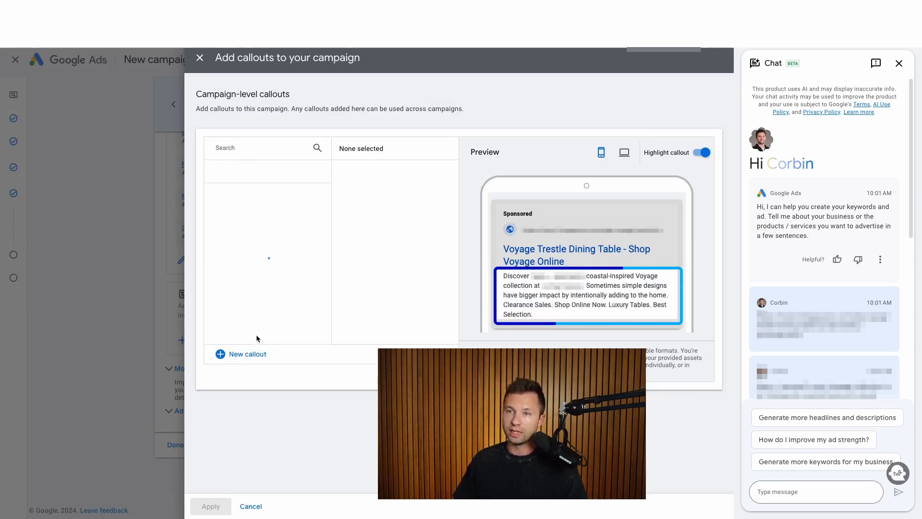
left_click(206, 506)
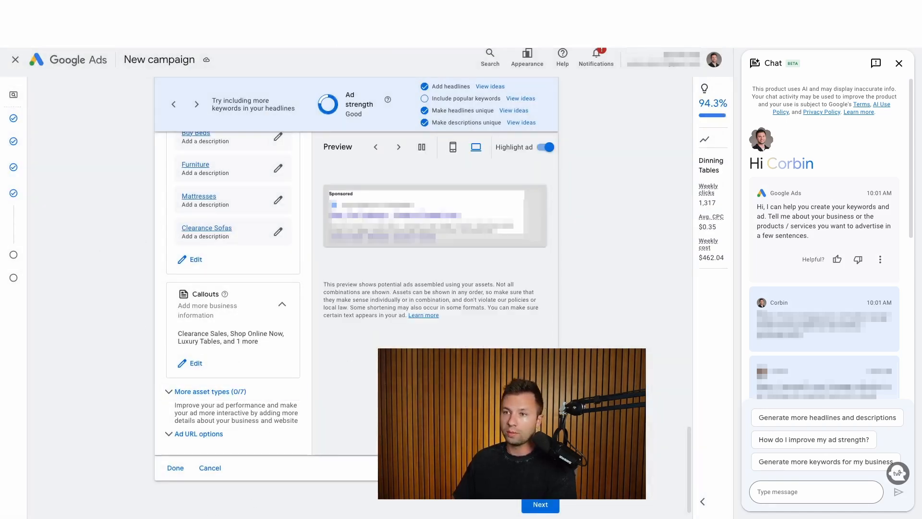
scroll(233, 307, "up", 1)
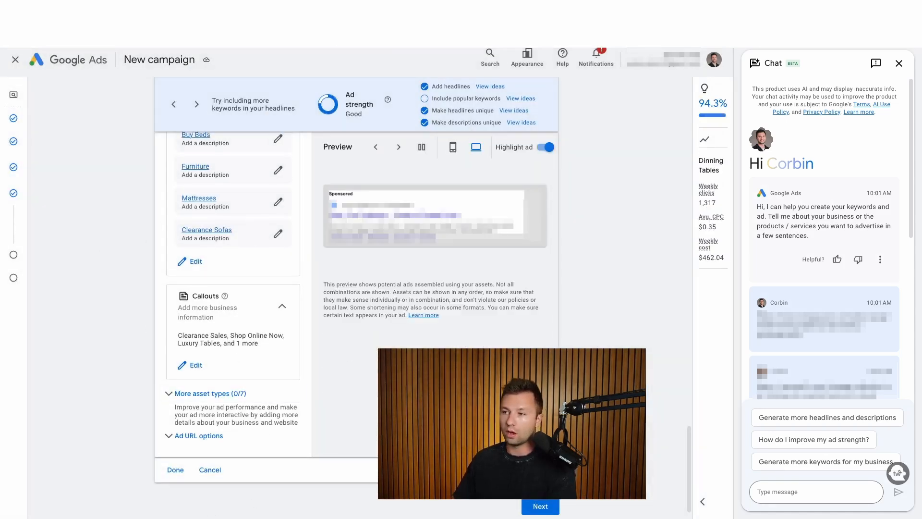
left_click(540, 506)
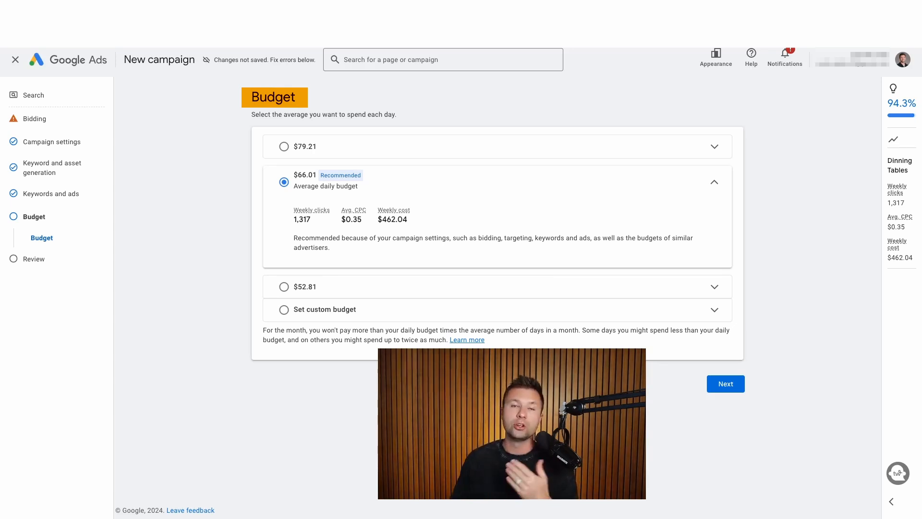
Step: Set a custom average daily budget of $10 for the campaign and continue to the campaign review
left_click(354, 312)
left_click(336, 268)
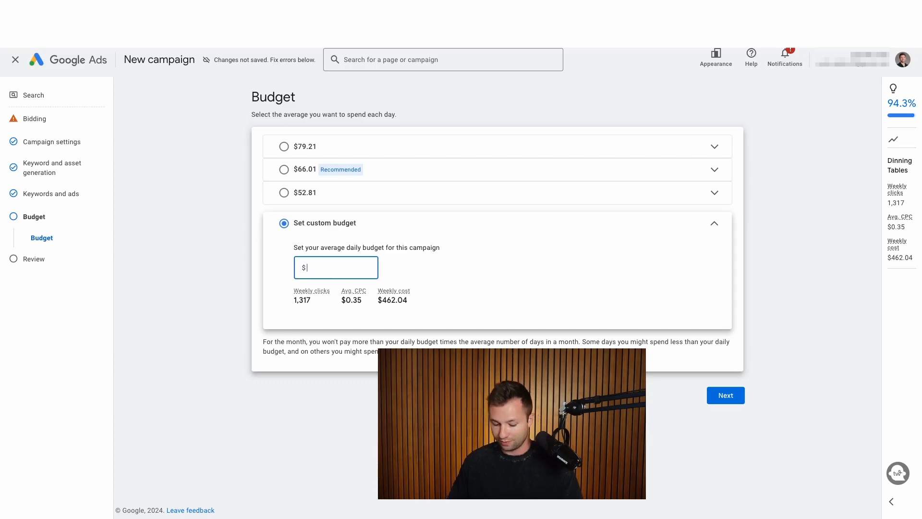
type("10")
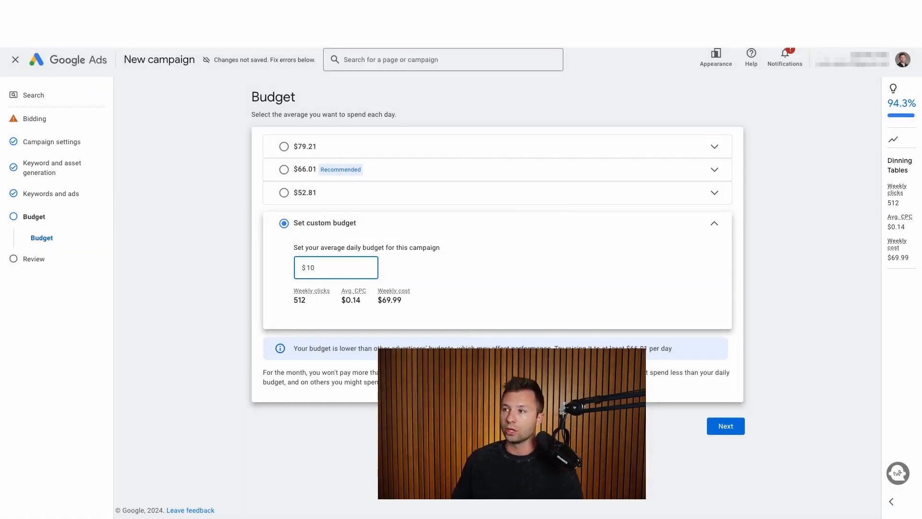
left_click(736, 432)
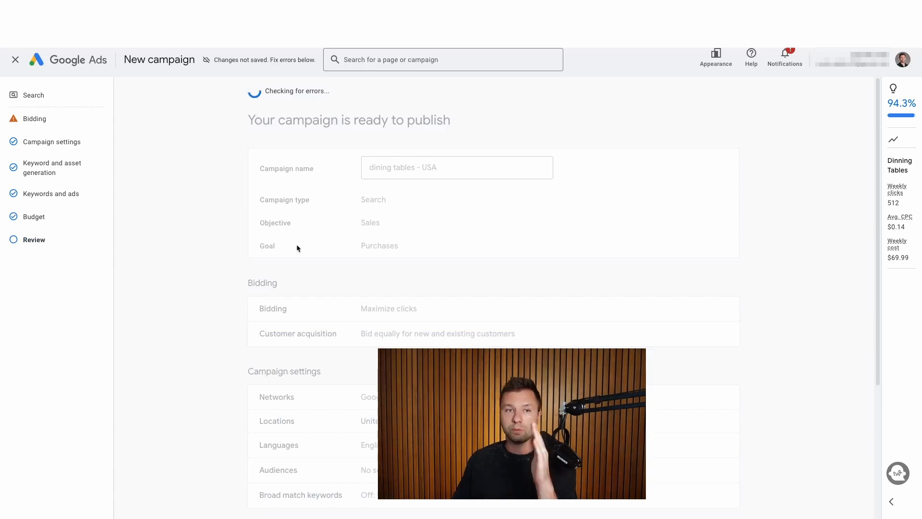
Step: Review the campaign summary, covering the overview, bidding, campaign settings, keywords and ads, and budget
scroll(364, 245, "down", 3)
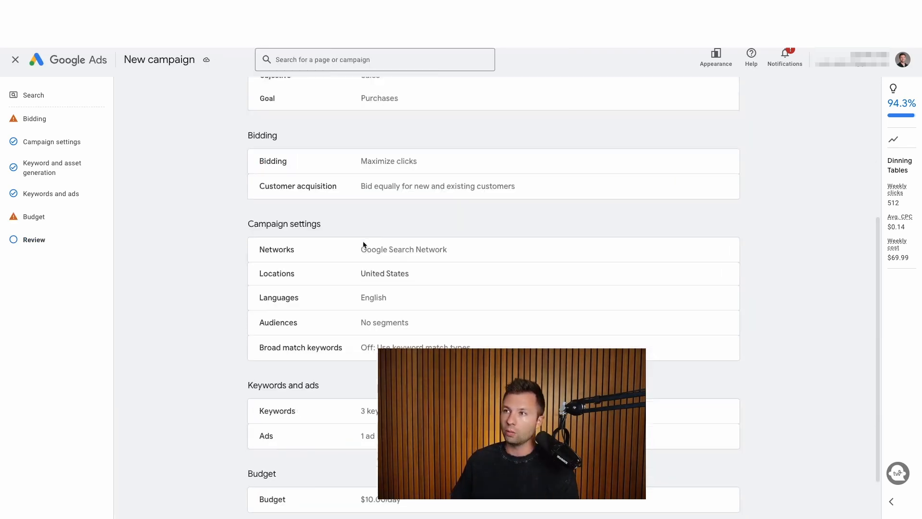
scroll(363, 243, "down", 2)
scroll(537, 308, "up", 3)
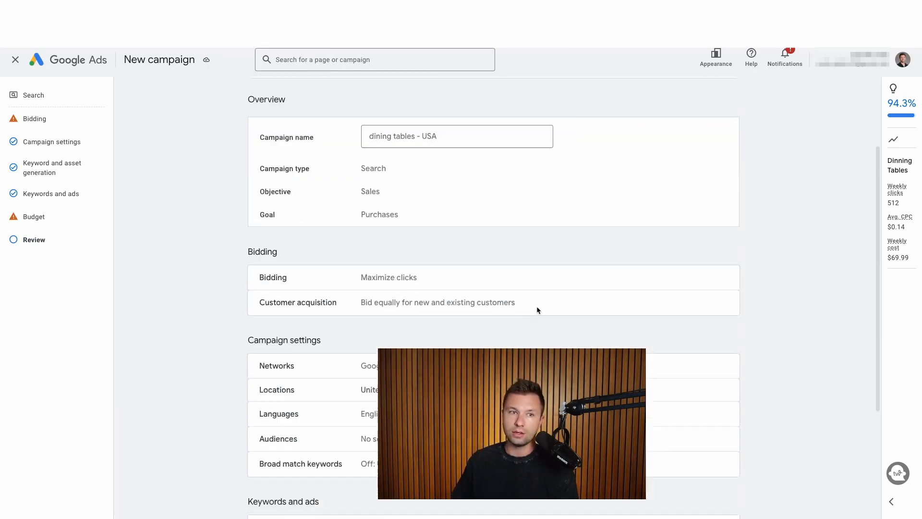